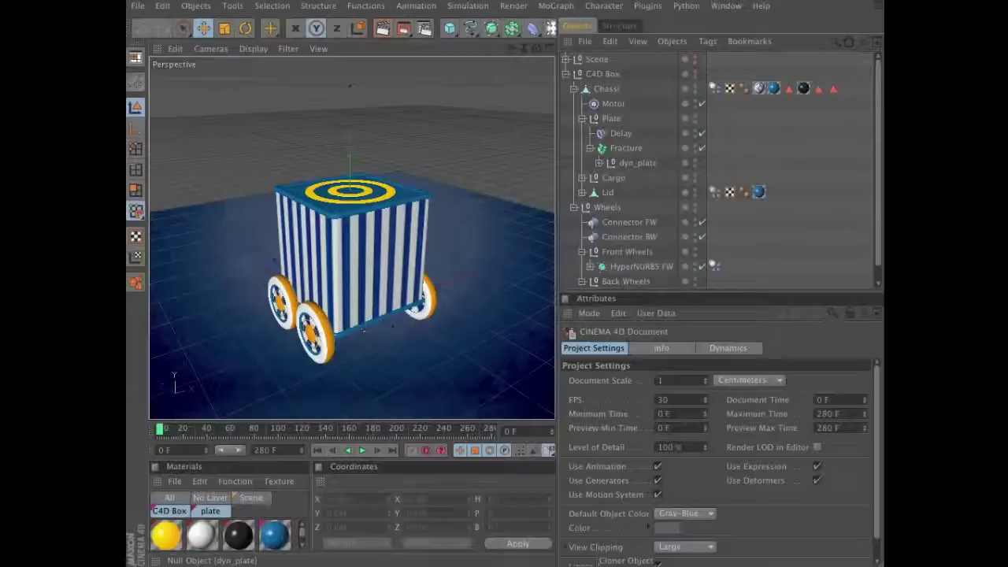
- Turn off the Motor, keep Delay enabled, and hide the C4D Box in the viewport
left_click(701, 103)
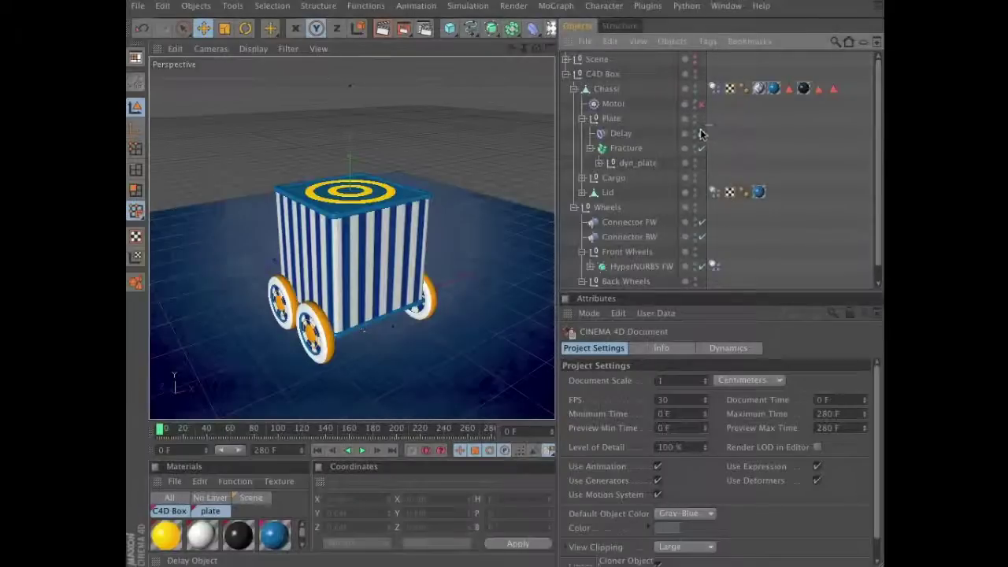
left_click(702, 133)
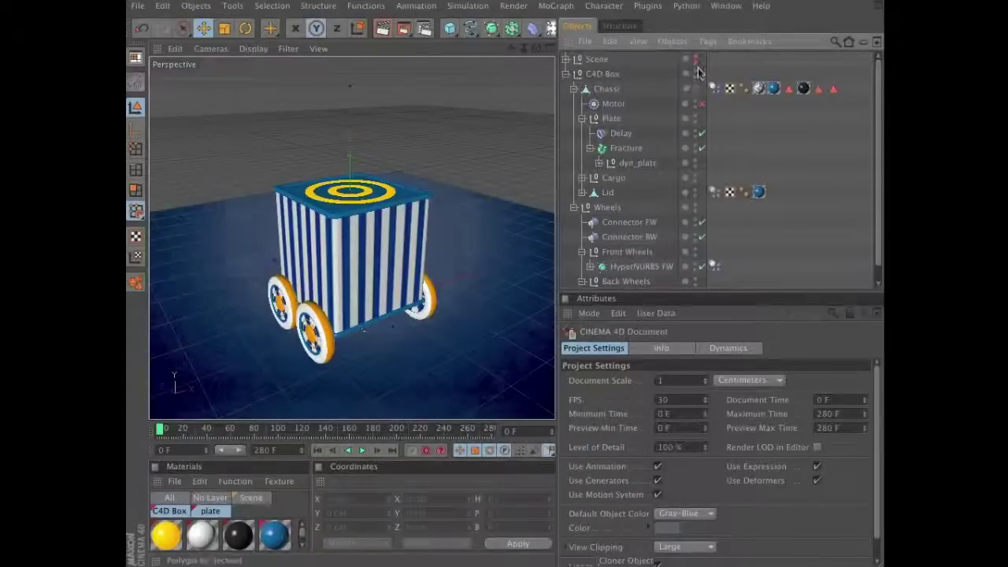
left_click(694, 72)
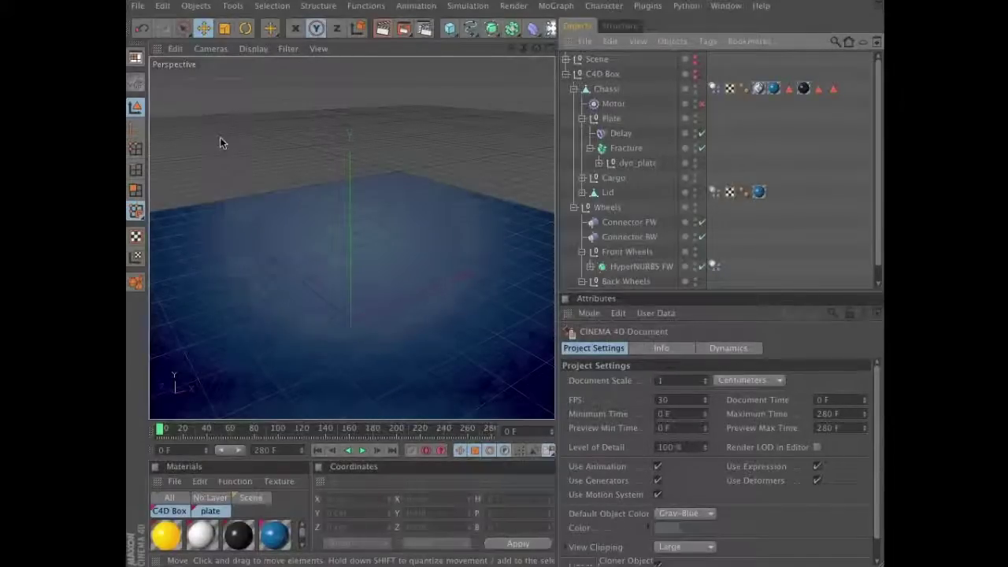
- Add a Sphere primitive and set its radius to 30 cm
left_click(197, 6)
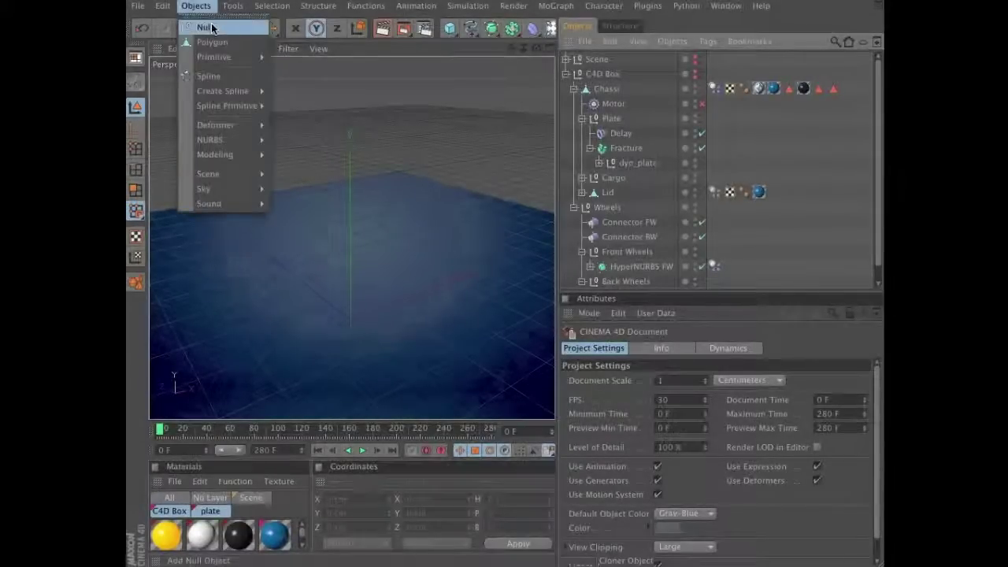
mouse_move(214, 57)
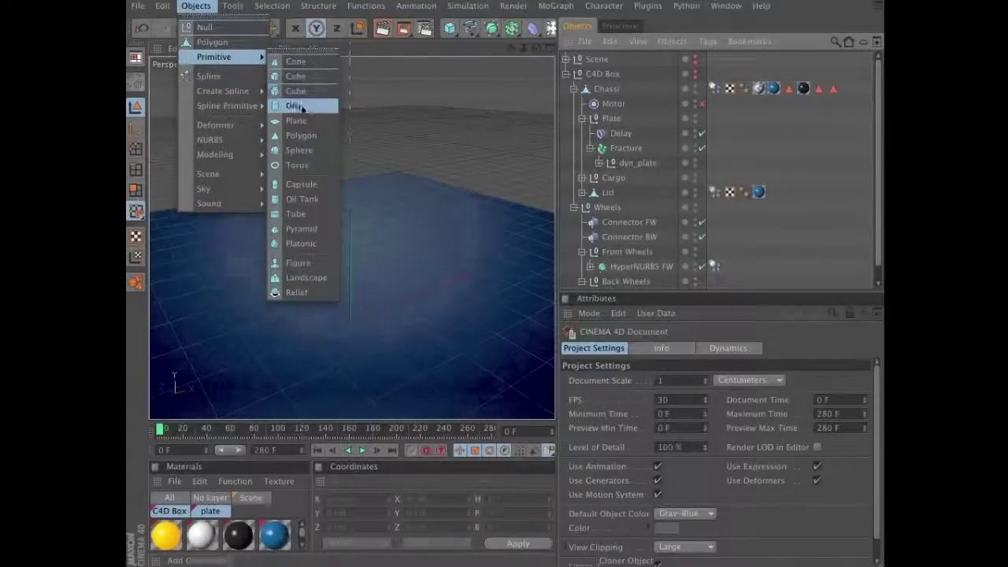
left_click(308, 156)
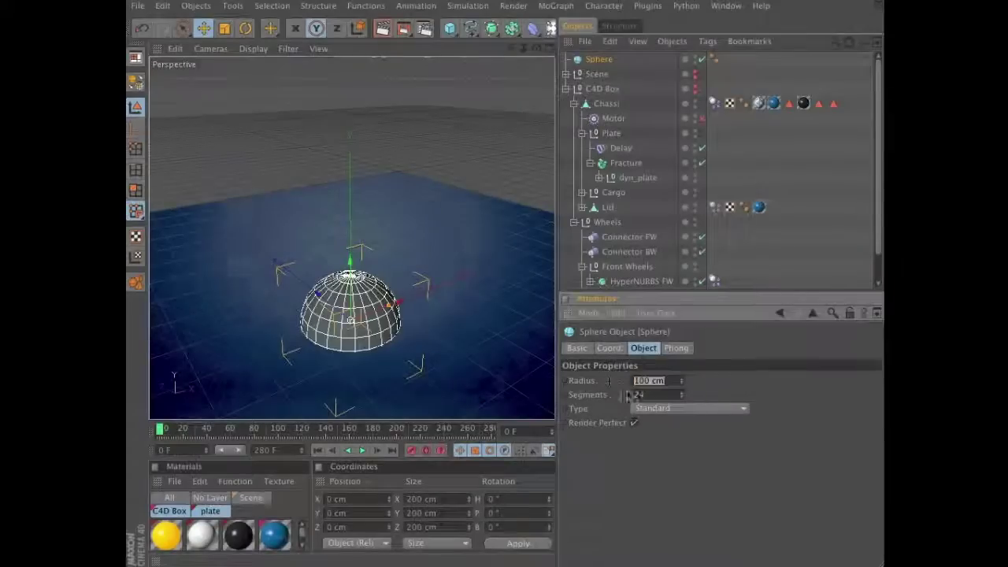
type("1")
type("0")
key("Return")
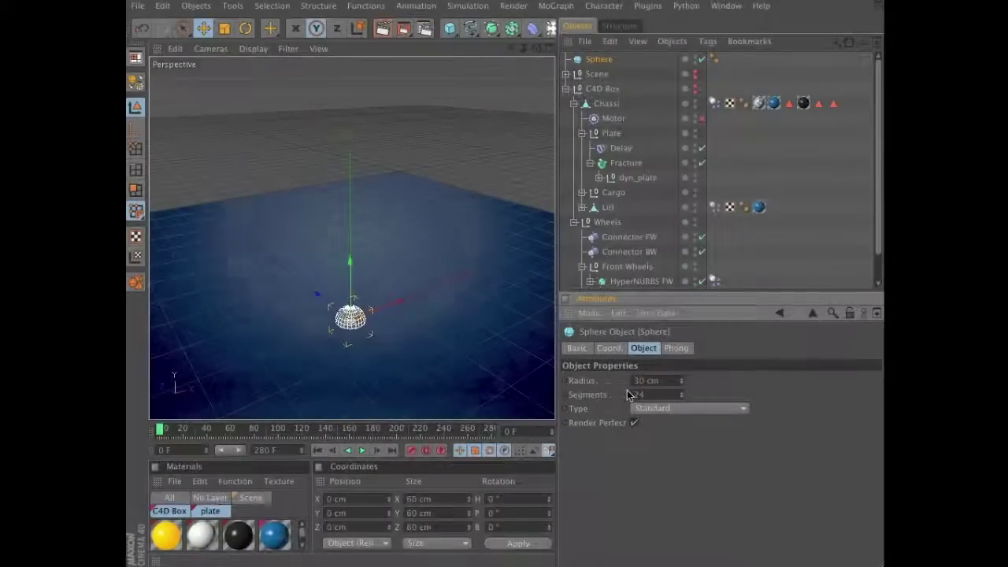
- Load the materials from dyn_mats1.c4d into the Material Manager
left_click(175, 481)
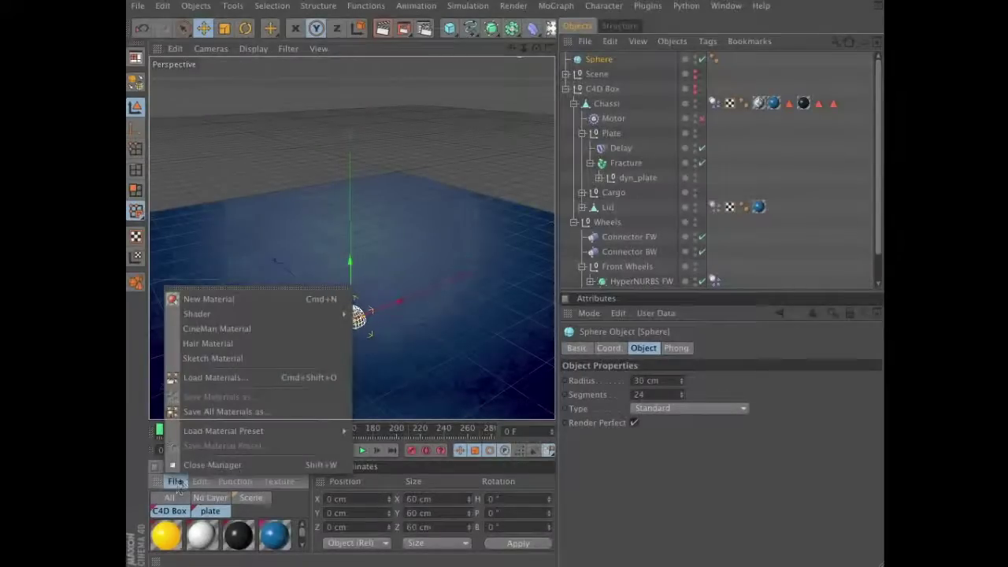
left_click(209, 378)
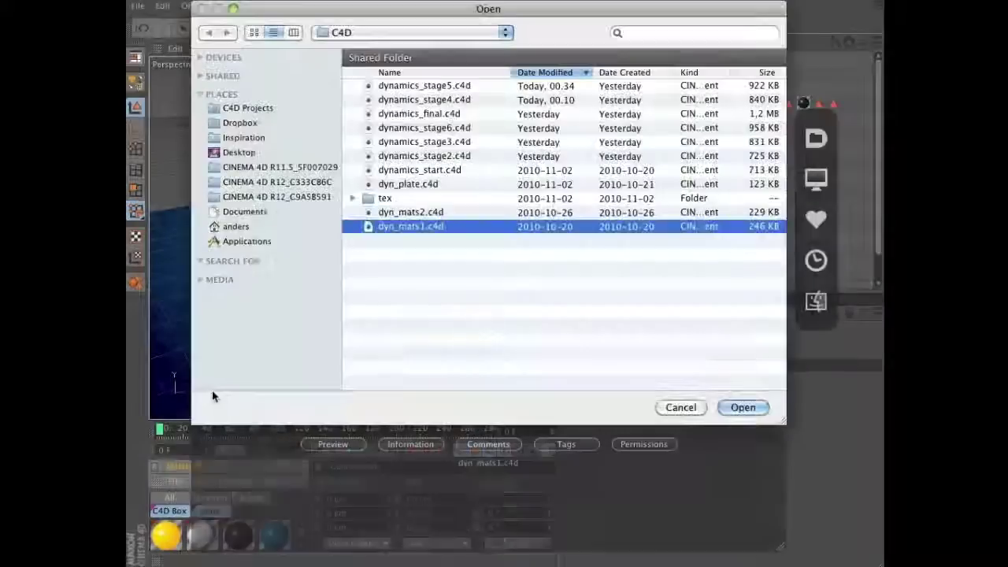
left_click(733, 415)
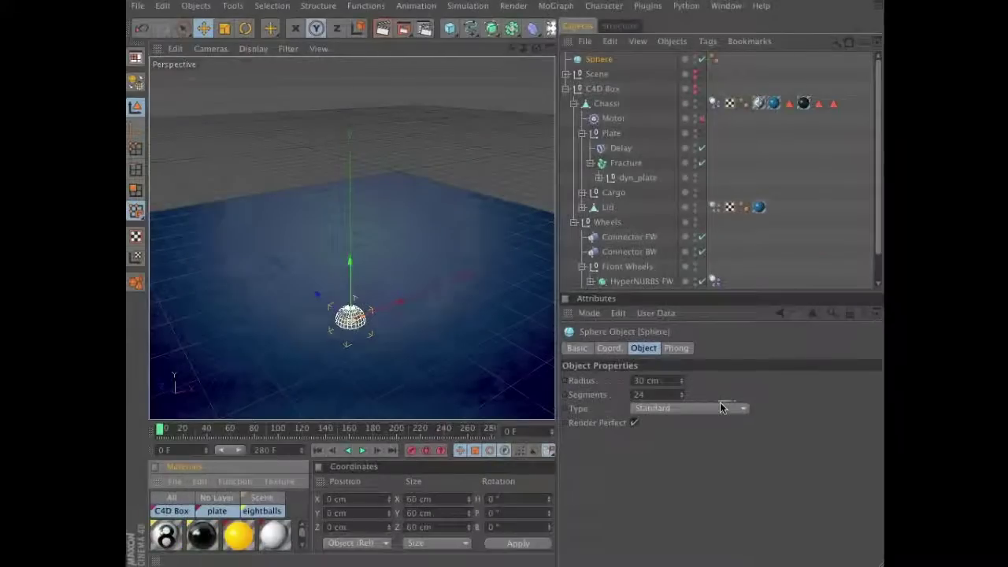
- Filter to the eightballs layer and inspect the eightball base and eightball materials
left_click(264, 512)
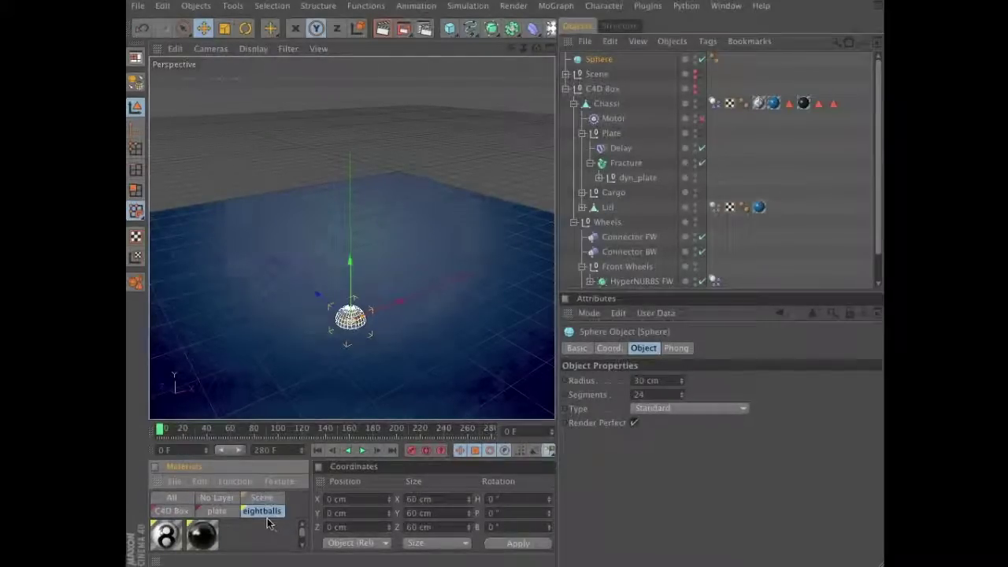
left_click(203, 537)
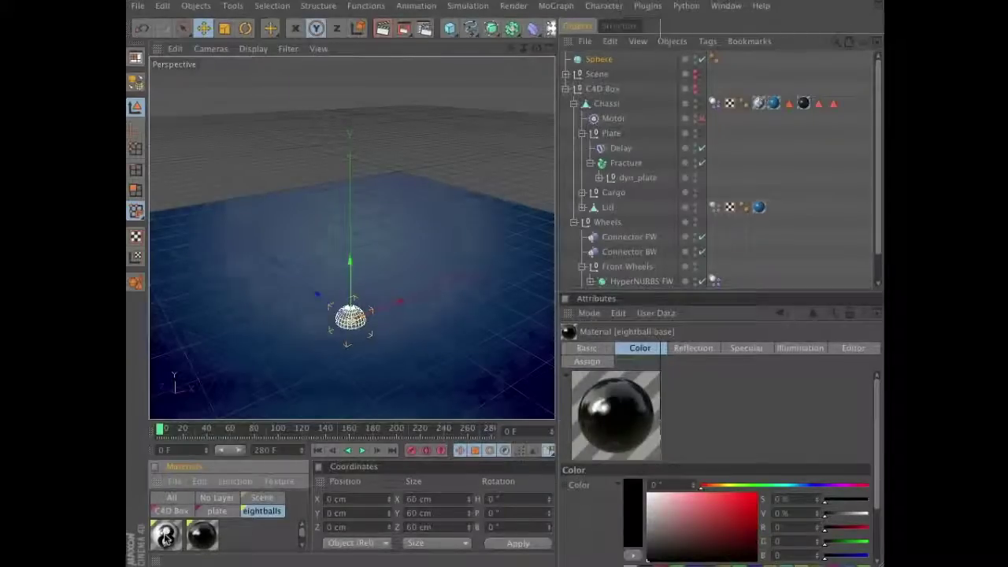
left_click(167, 539)
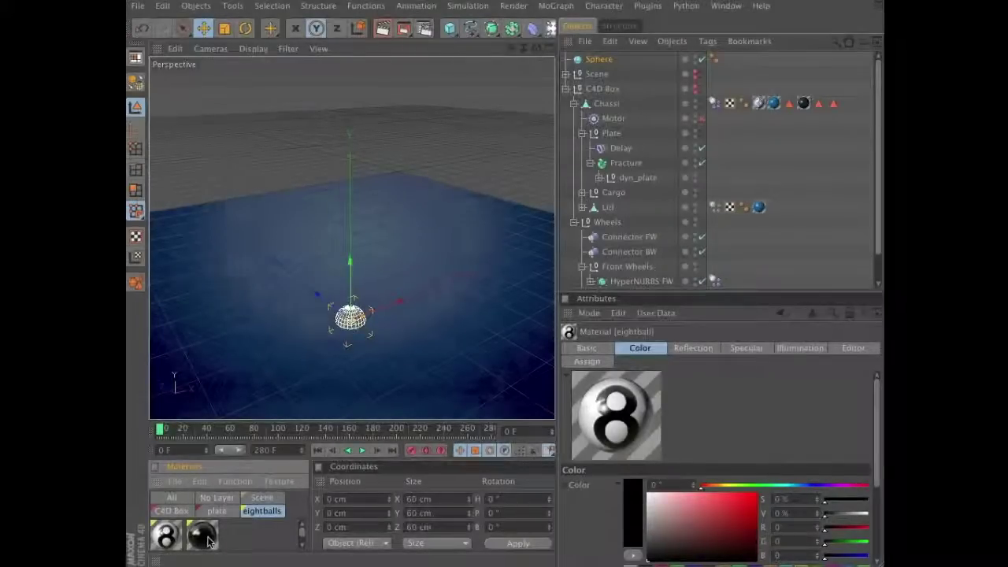
- Apply the eightball base and eightball materials to the Sphere, hide the Floor, and frame the sphere
left_click_drag(208, 540, 607, 62)
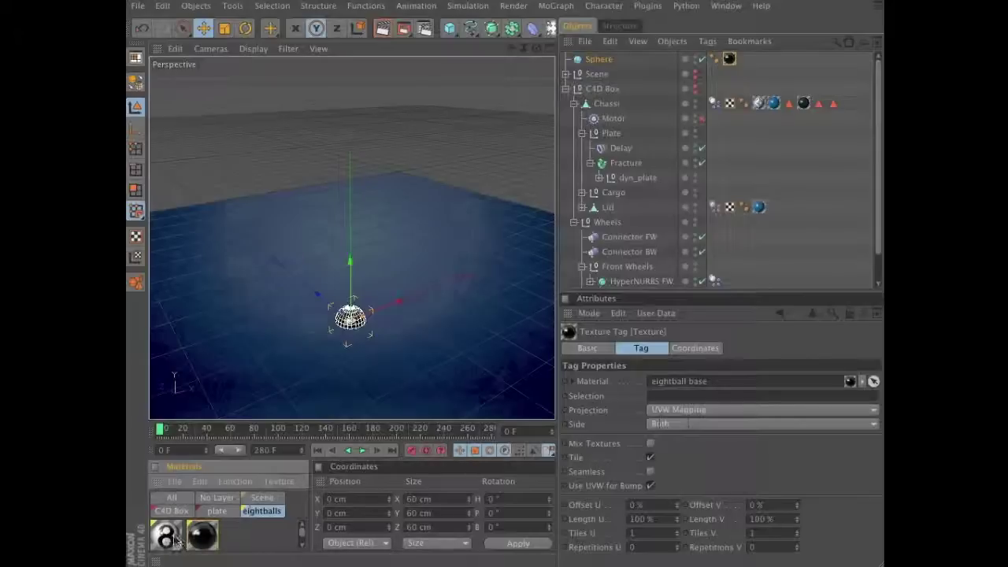
left_click_drag(165, 538, 605, 60)
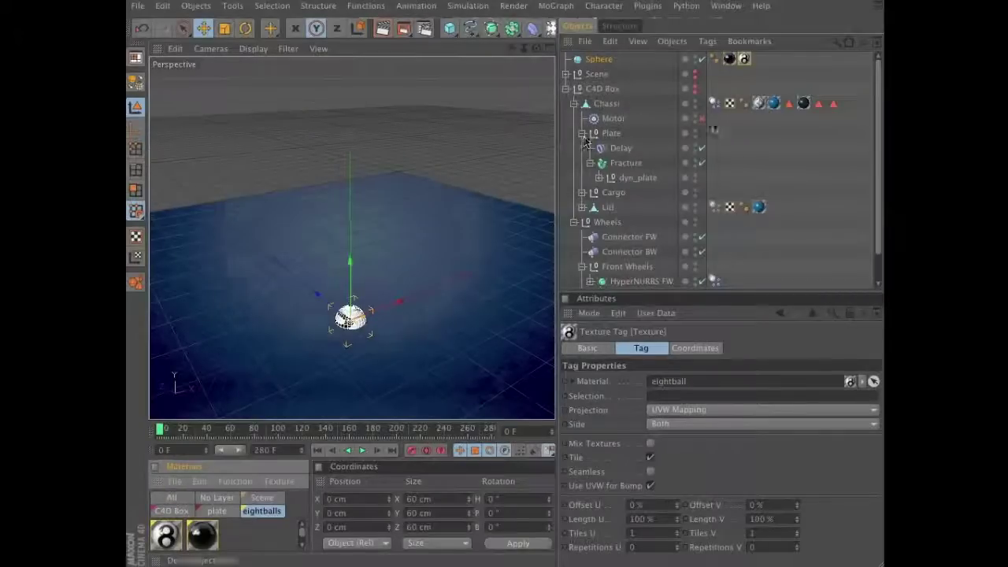
left_click(566, 74)
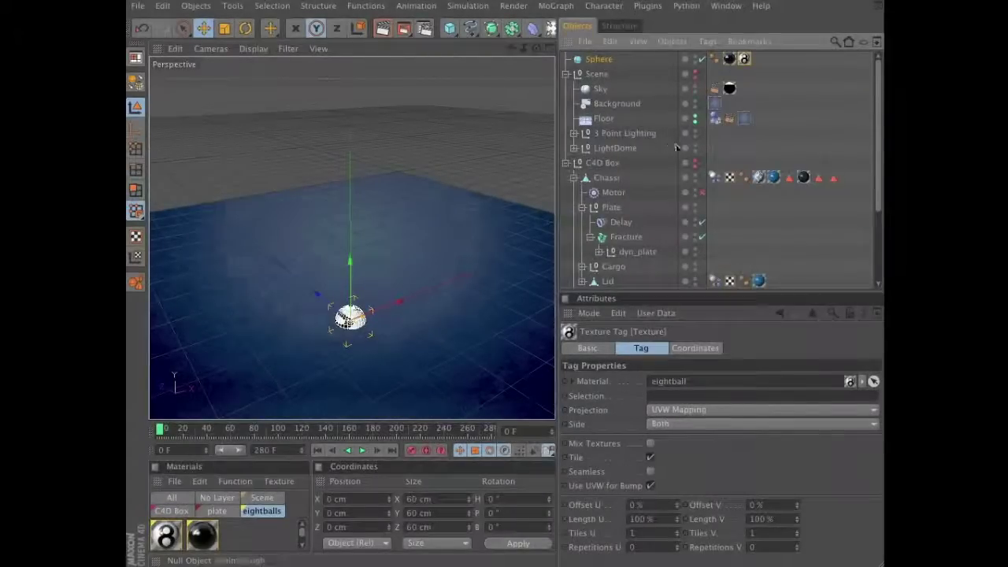
left_click(694, 118)
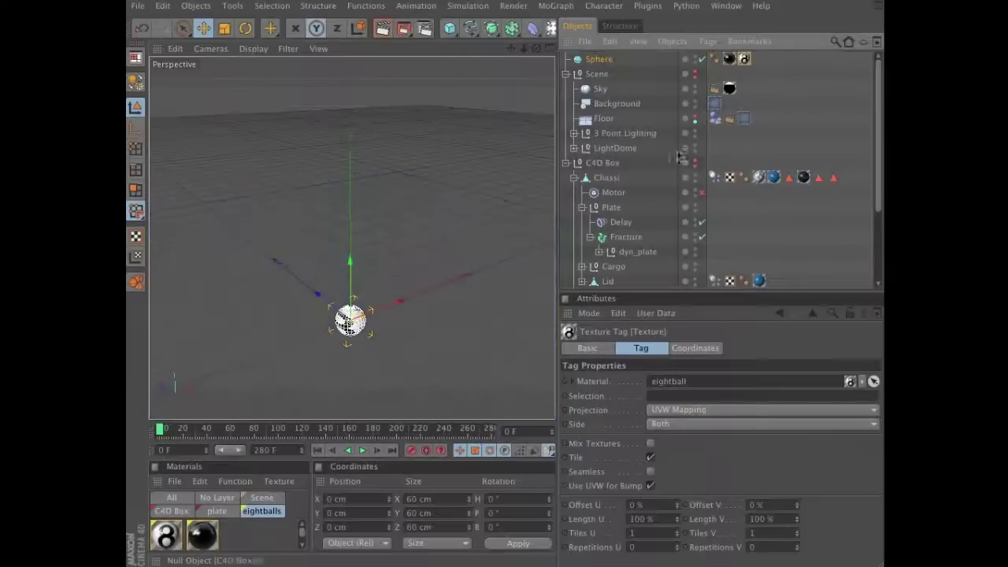
key("o")
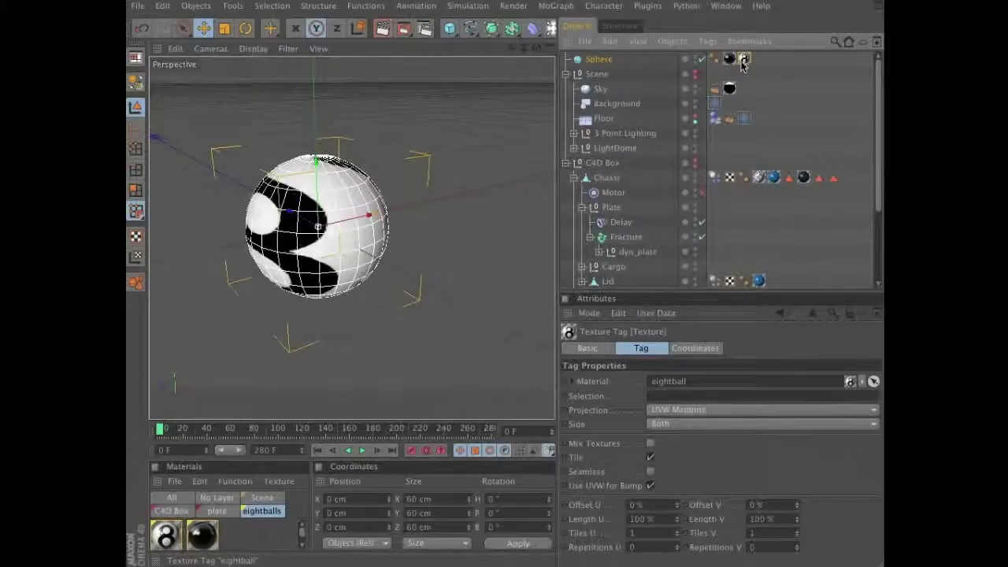
- Set the eightball texture projection to Flat with Side set to Front
left_click(691, 417)
left_click(686, 452)
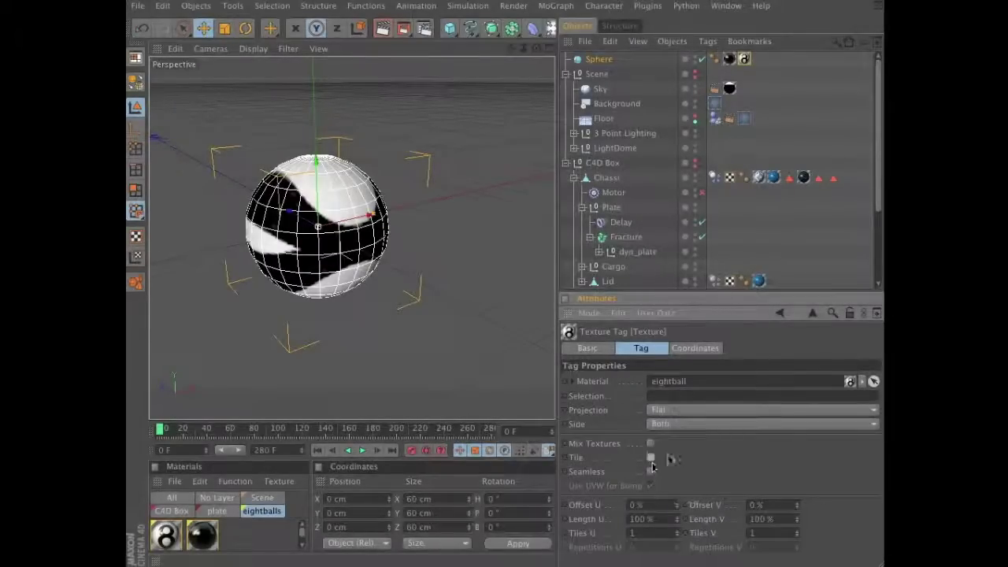
left_click(665, 429)
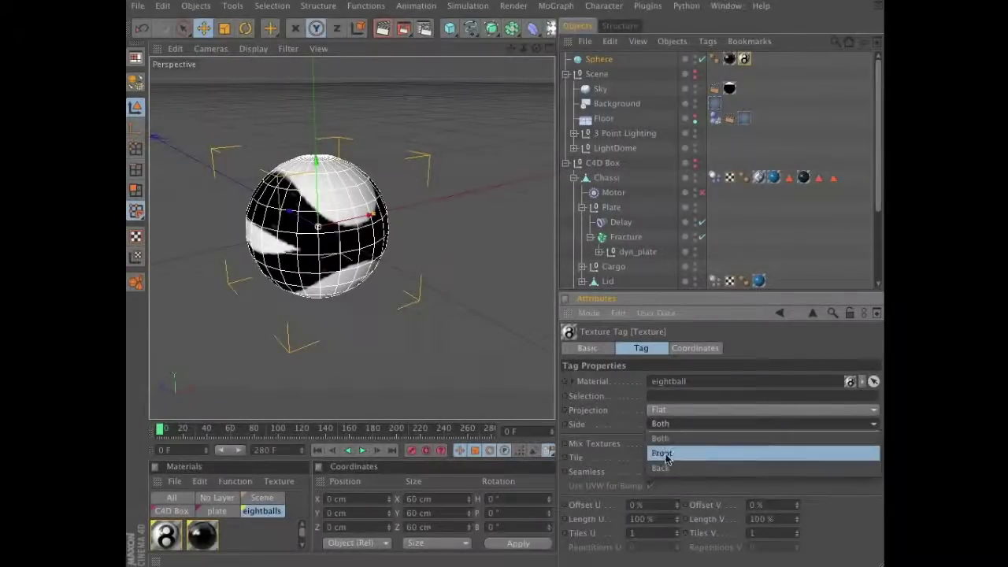
left_click(665, 455)
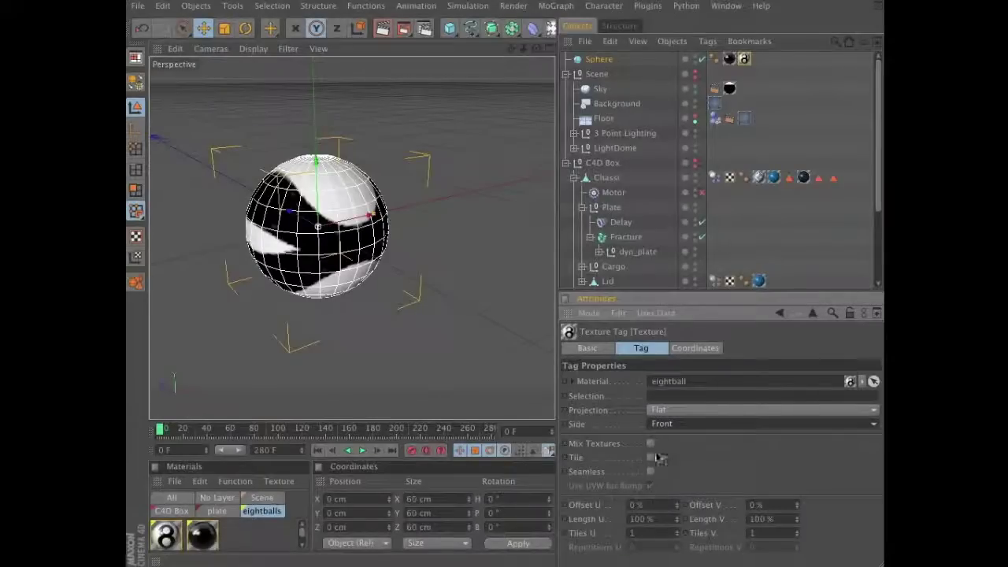
- Scale the texture projection down to 20.2 cm so a single 8 shows on the ball
left_click(137, 258)
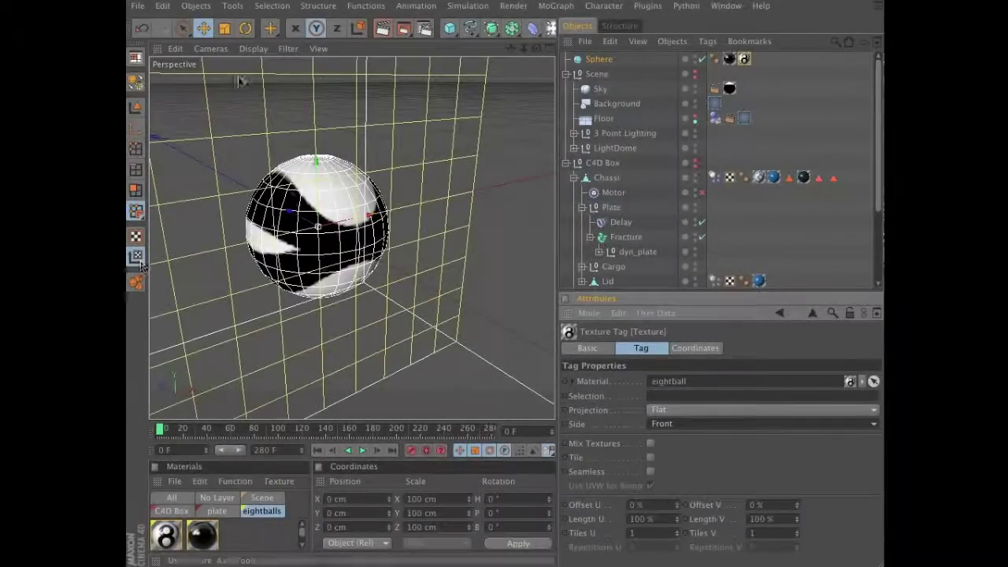
left_click(224, 28)
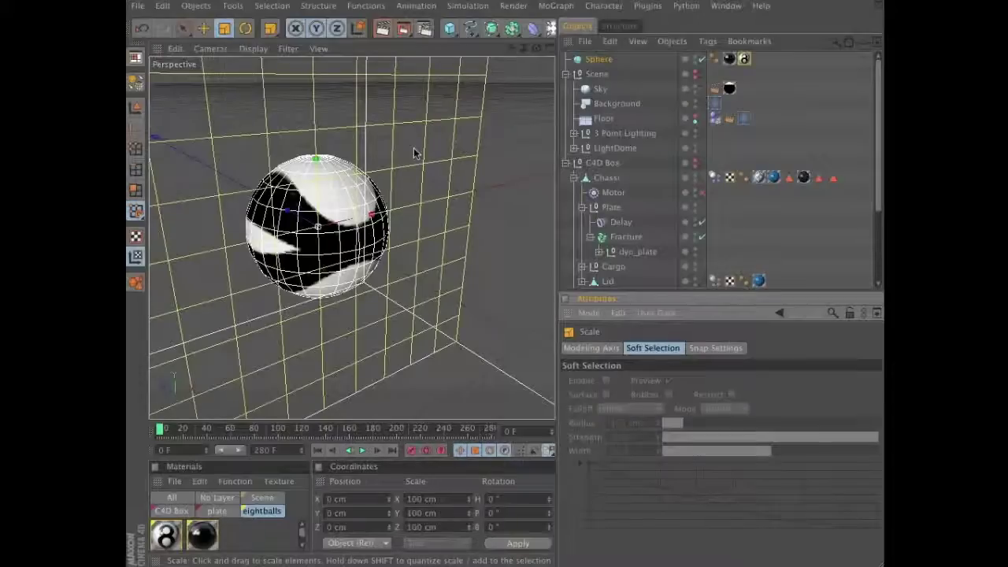
left_click_drag(415, 153, 154, 284)
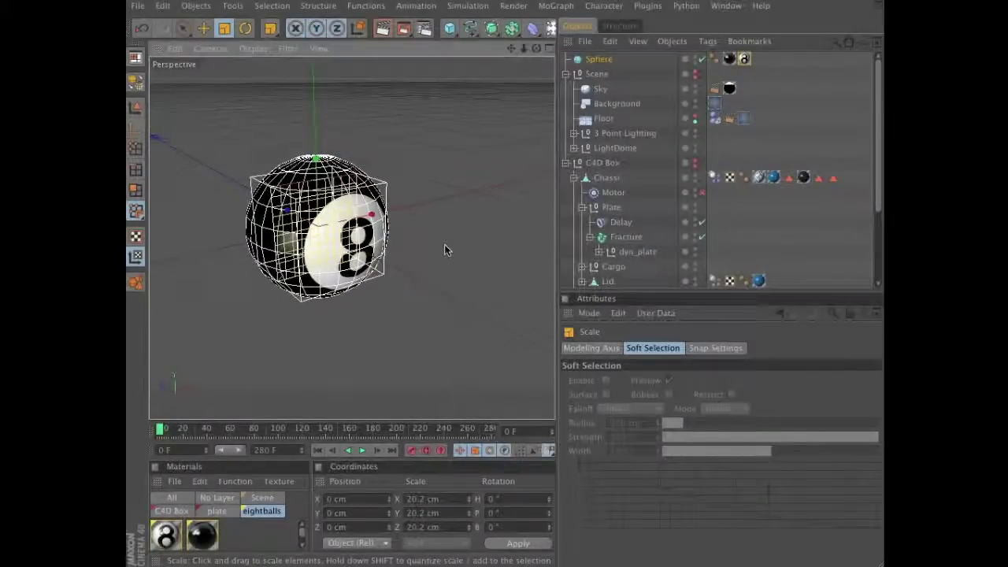
left_click_drag(446, 254, 420, 188, "alt")
right_click_drag(469, 185, 402, 216, "alt")
left_click_drag(402, 216, 400, 243, "alt")
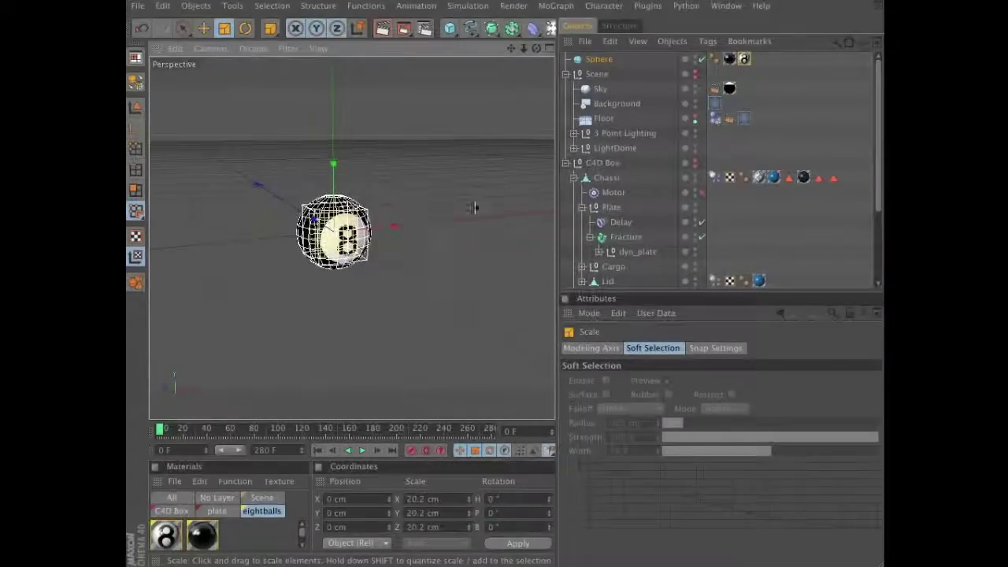
- Add a Stick Texture tag from CINEMA 4D Tags to the Sphere
left_click(598, 61)
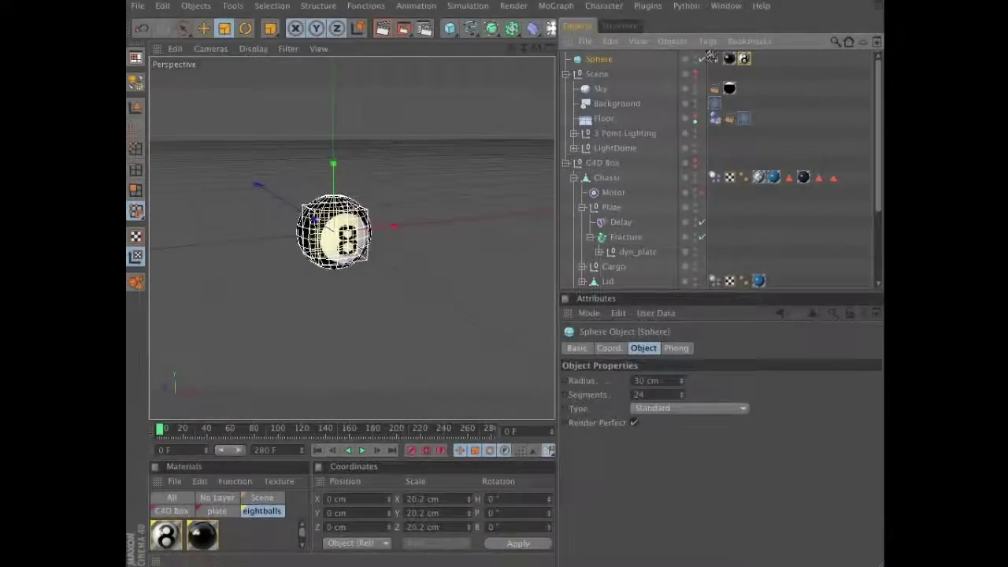
left_click(706, 43)
mouse_move(715, 68)
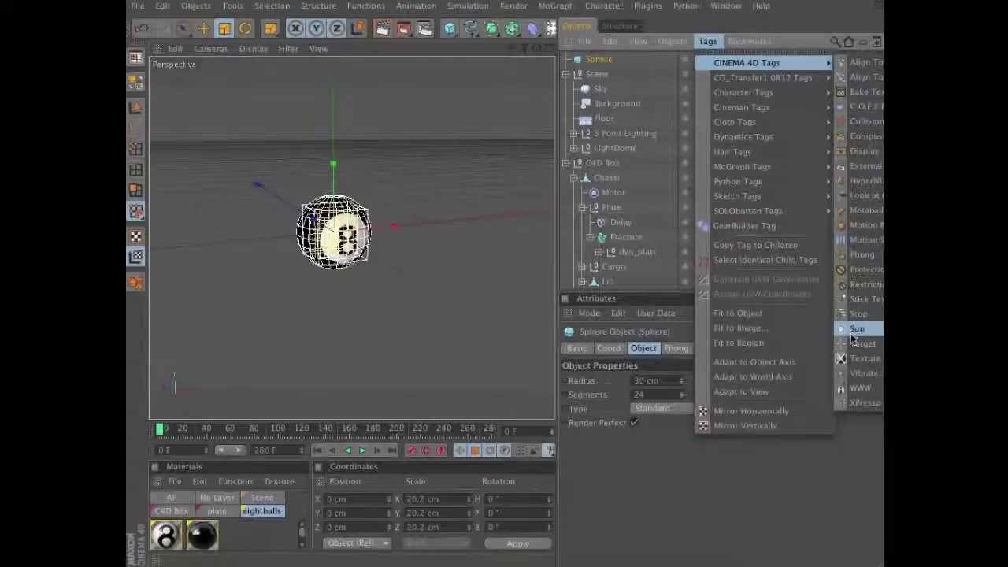
left_click(860, 299)
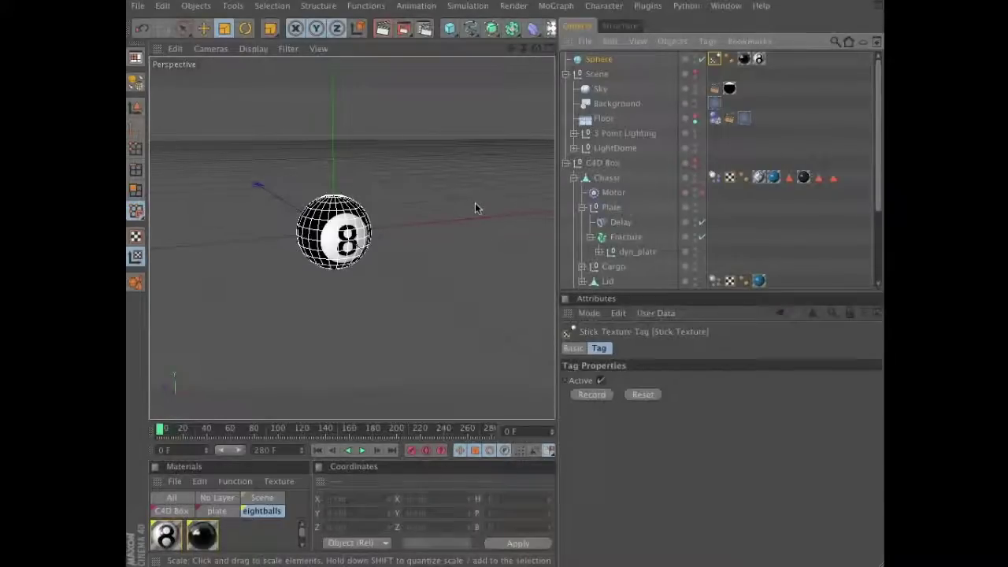
- Add a MoGraph Cloner, nest the Sphere under it for a stack of three 8-balls, and zoom out
left_click(556, 7)
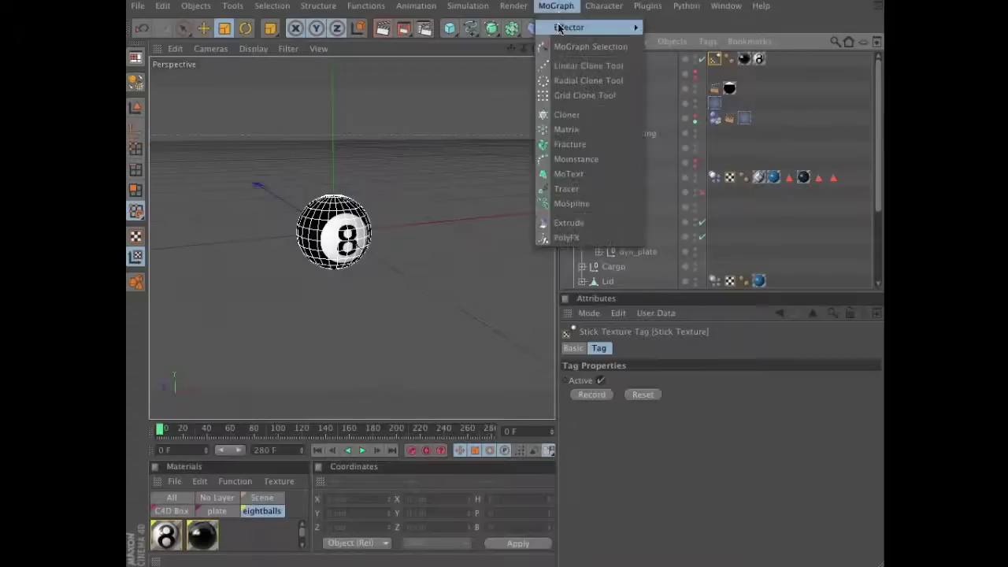
left_click(567, 115)
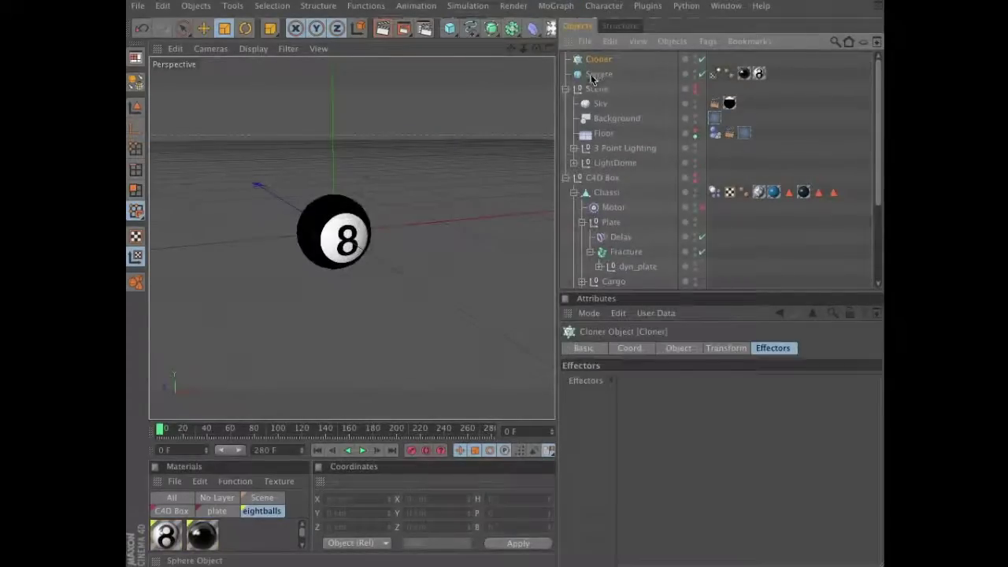
left_click_drag(592, 78, 596, 63)
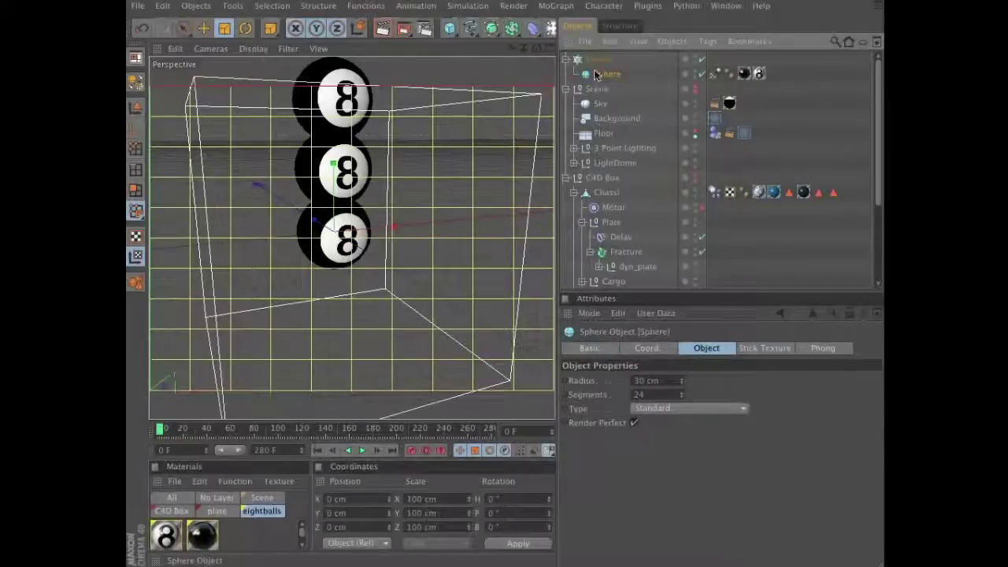
left_click(596, 60)
left_click(136, 106)
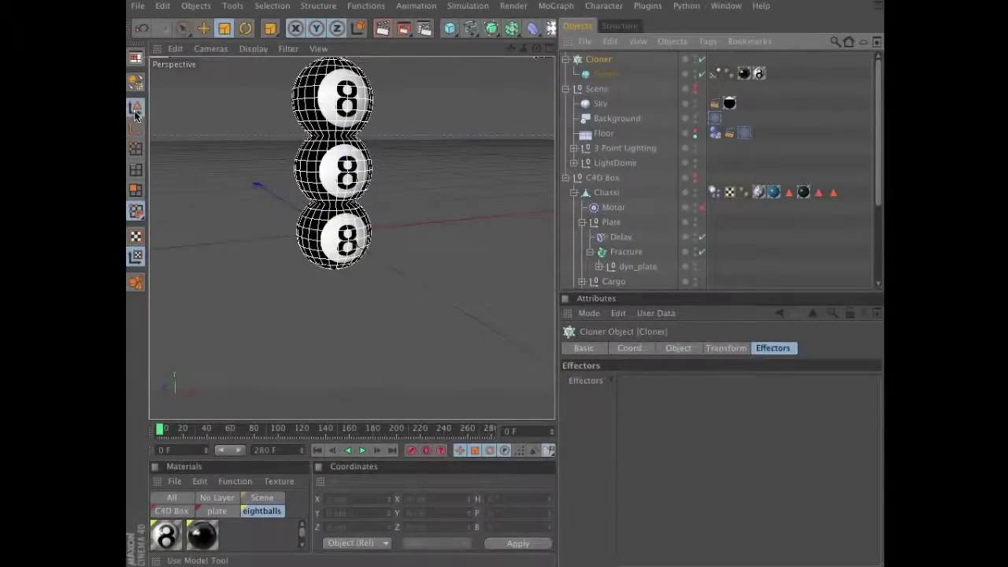
left_click(203, 28)
scroll(259, 242, "down", 5)
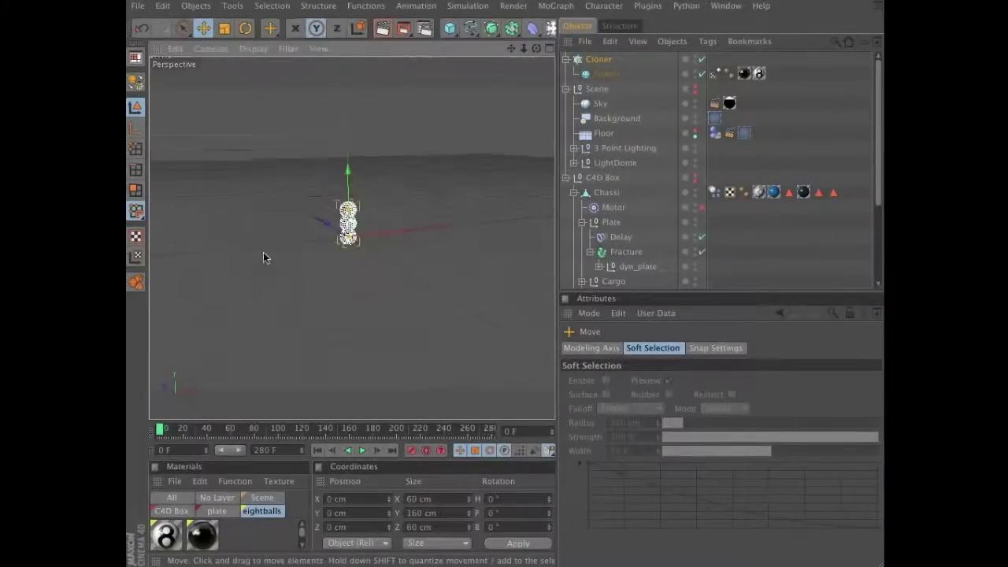
scroll(386, 211, "down", 2)
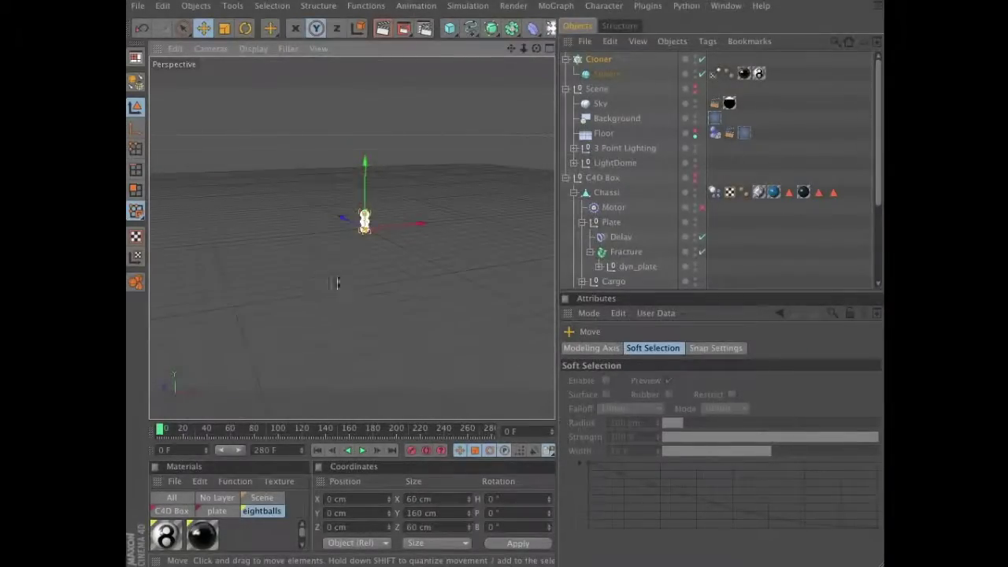
scroll(338, 281, "down", 2)
scroll(378, 257, "down", 1)
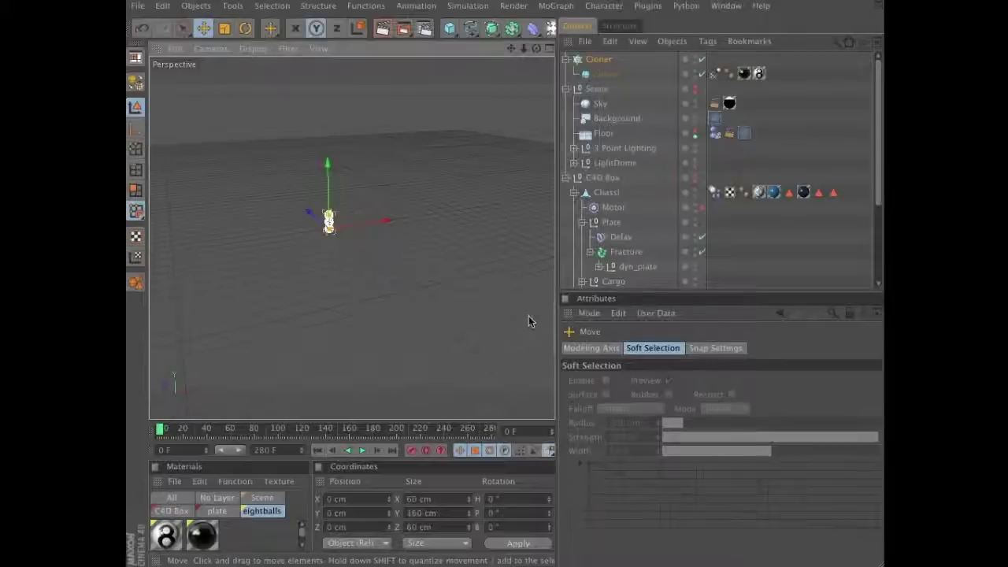
- Expand the 3 Point Lighting group and orbit to view the Light.Target
left_click(574, 149)
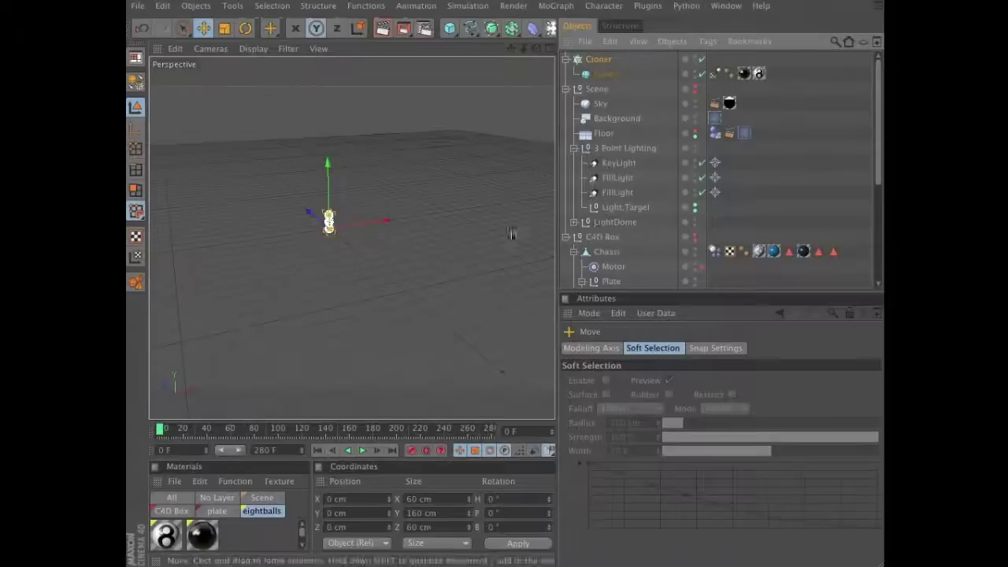
left_click_drag(511, 233, 529, 260, "alt")
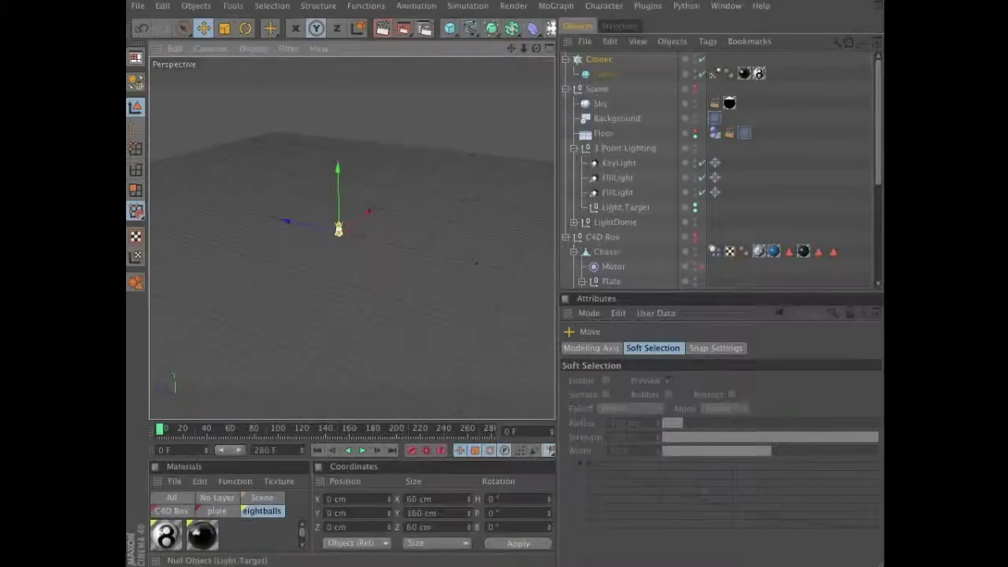
left_click(476, 263)
left_click_drag(476, 263, 407, 291, "alt")
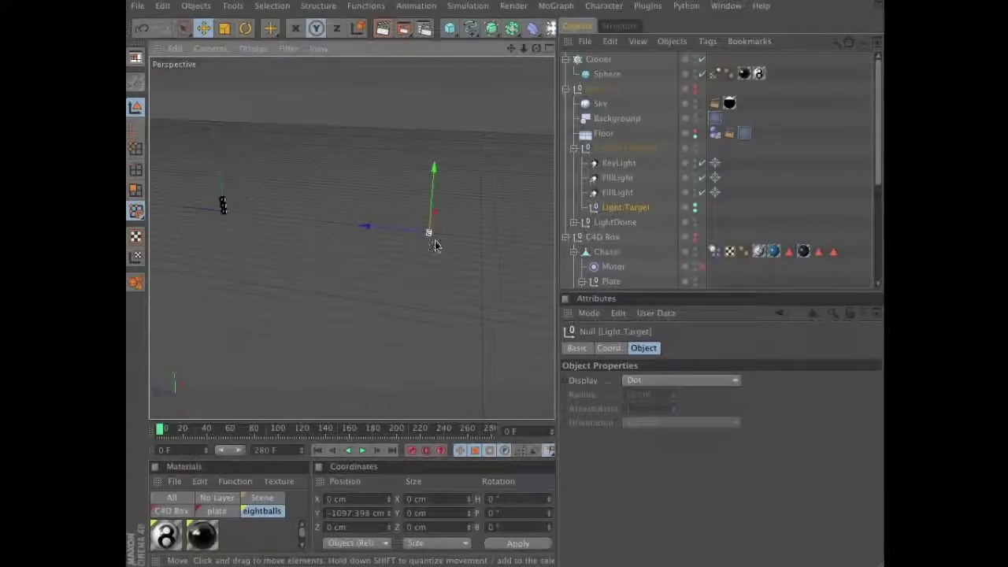
- Drag the Cloner back along Z to -1643.469 cm
left_click(597, 62)
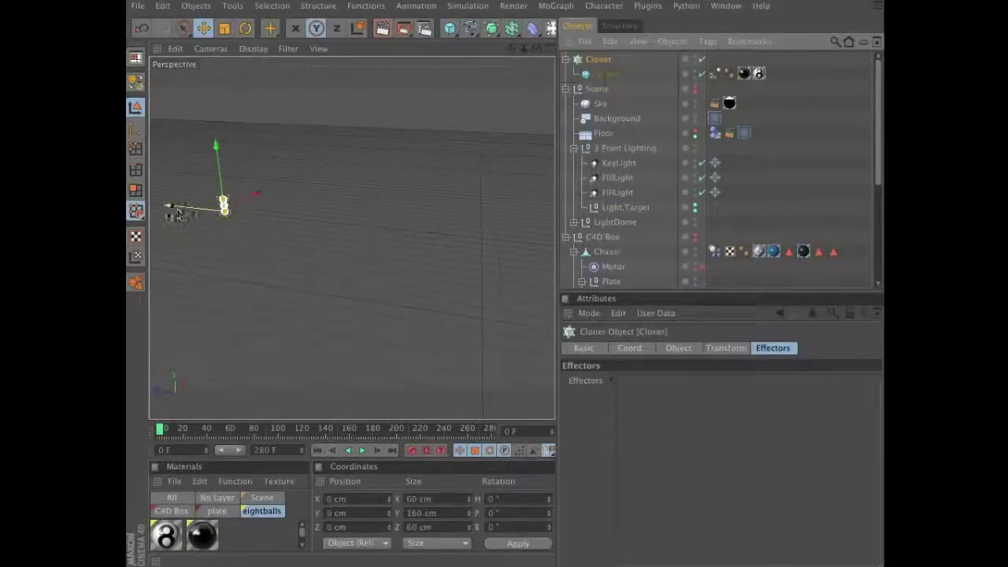
left_click_drag(168, 209, 236, 209)
right_click_drag(342, 273, 529, 263, "alt")
middle_click_drag(529, 264, 404, 255, "alt")
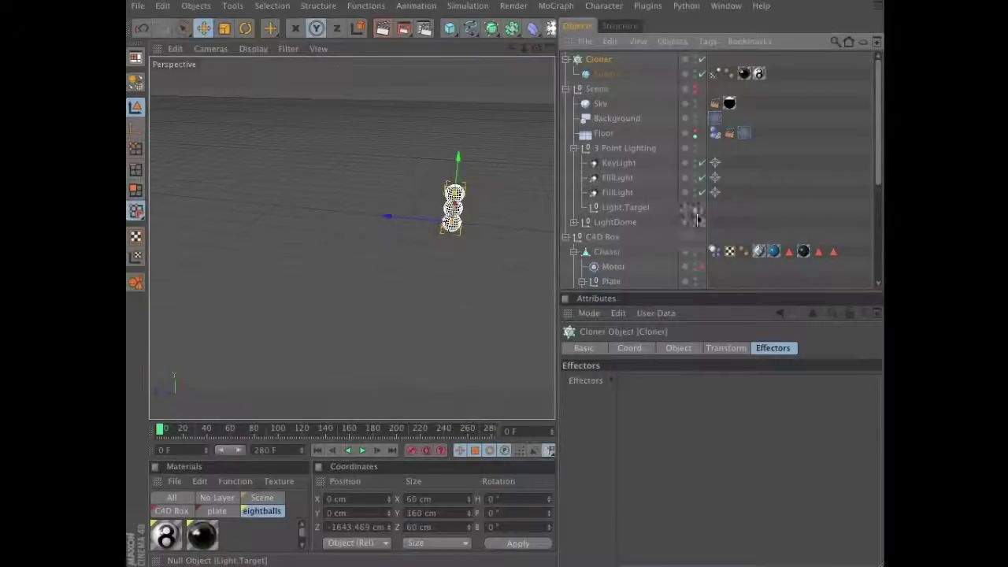
- Switch the Cloner's mode to Grid Array
left_click(566, 89)
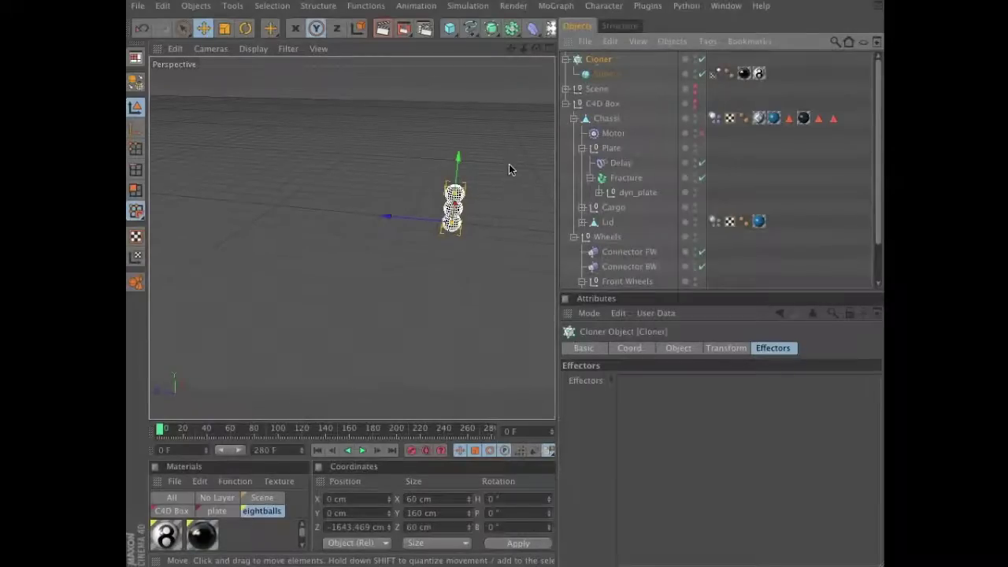
left_click_drag(446, 243, 443, 240, "alt")
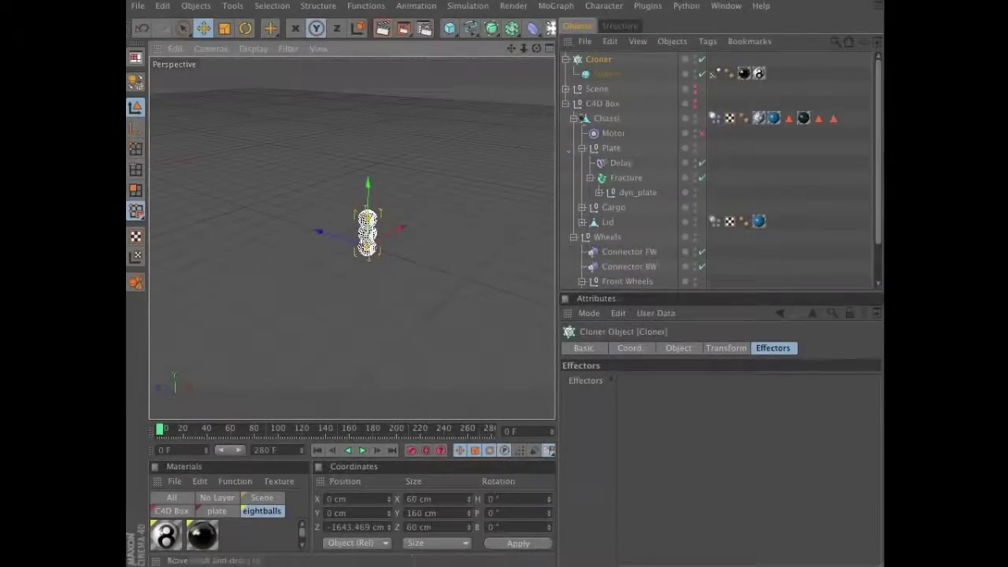
left_click(678, 347)
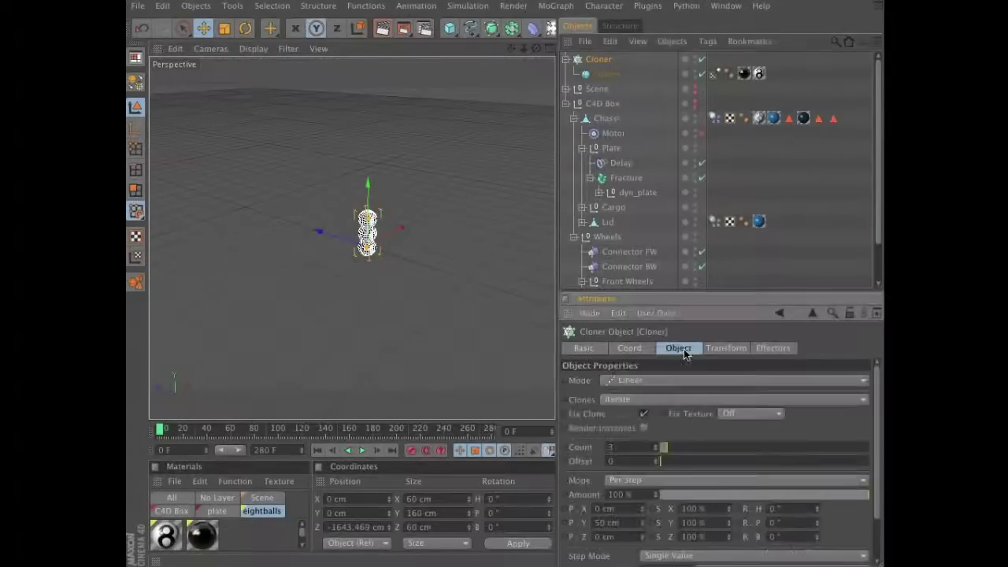
left_click(661, 384)
left_click(658, 438)
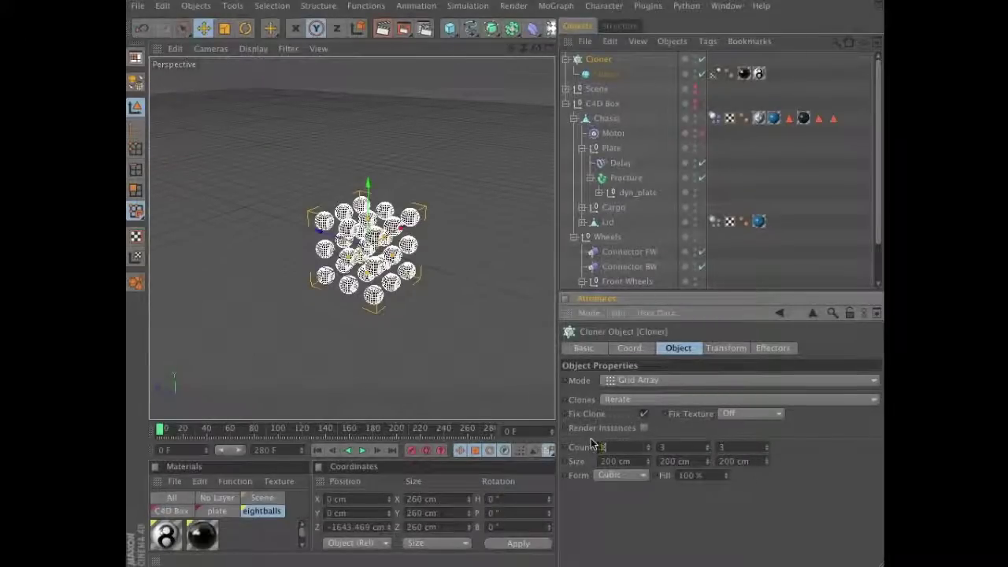
- Set the grid count to 5 × 6 × 5 clones
type("5")
key("Tab")
type("6")
key("Tab")
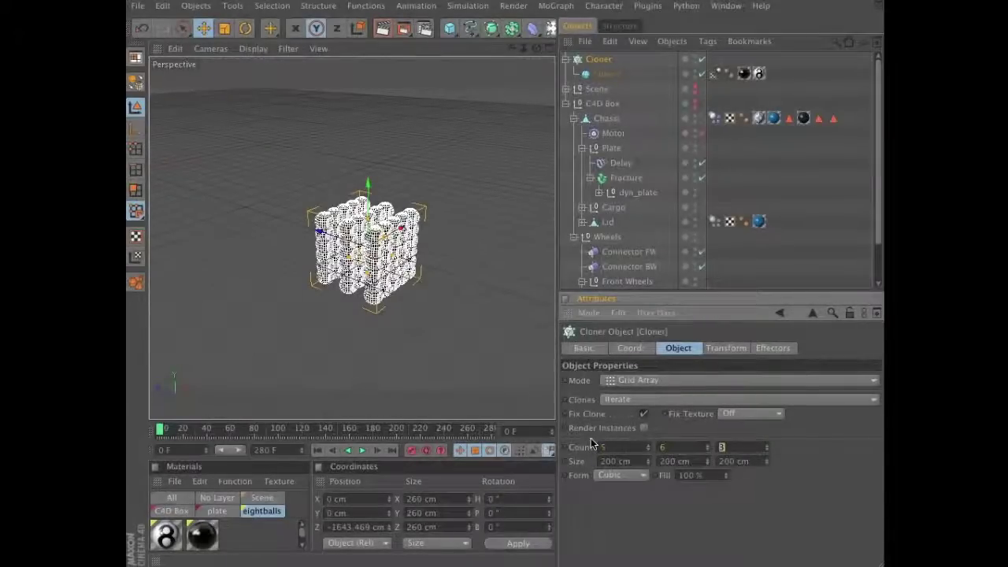
type("5")
key("Tab")
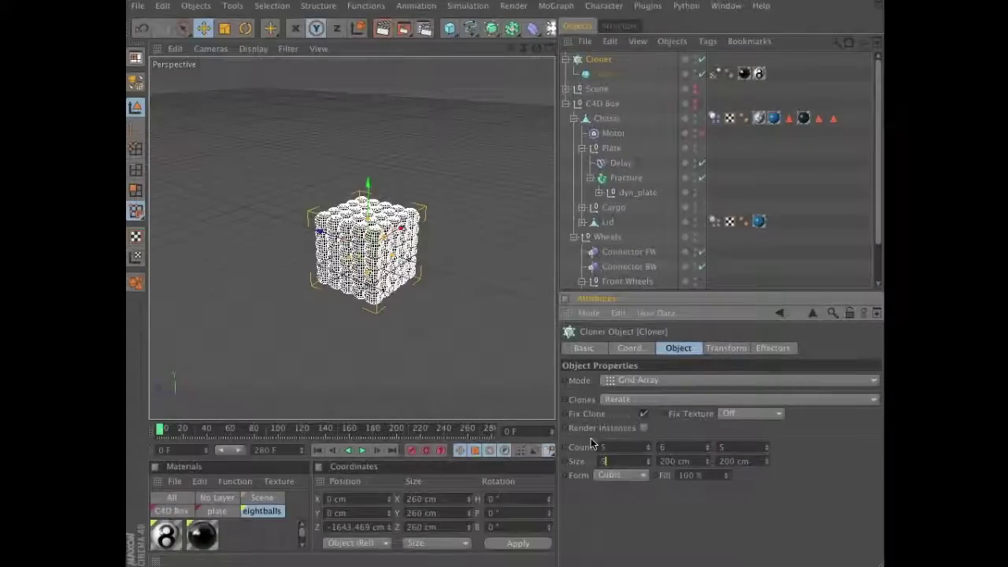
- Set the grid size to 500 × 1000 × 500 cm
type("500")
key("Tab")
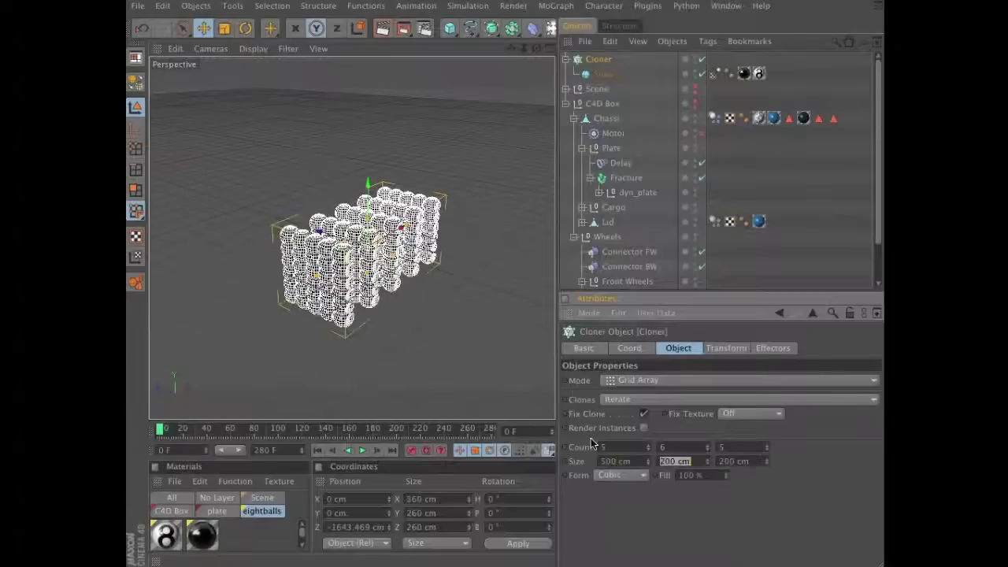
type("1000")
key("Tab")
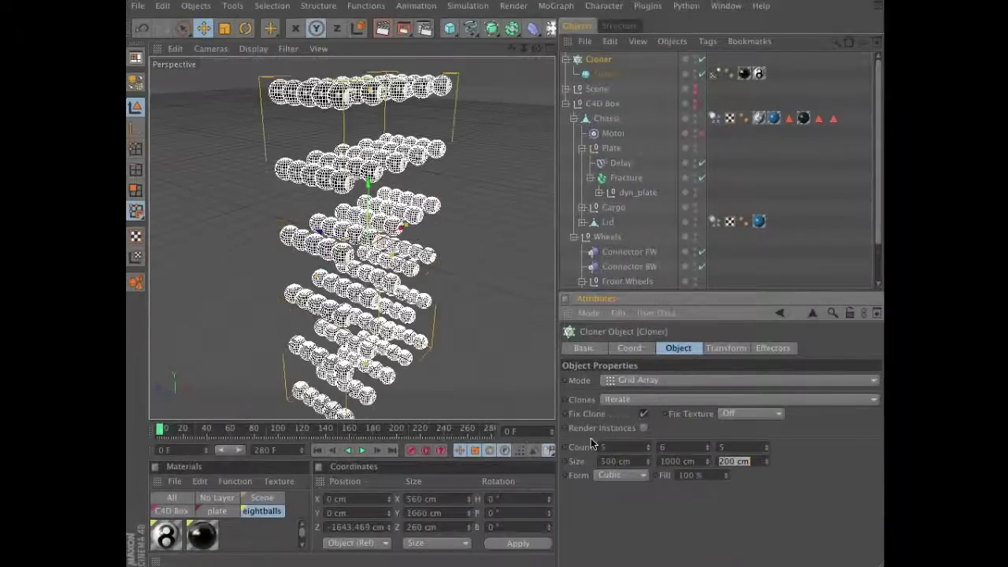
type("5")
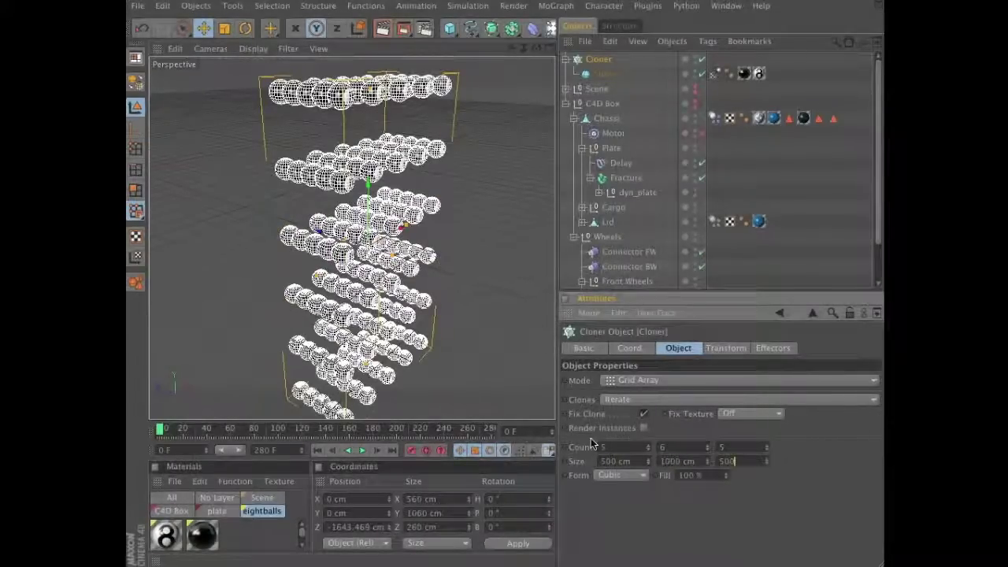
type("00")
key("Return")
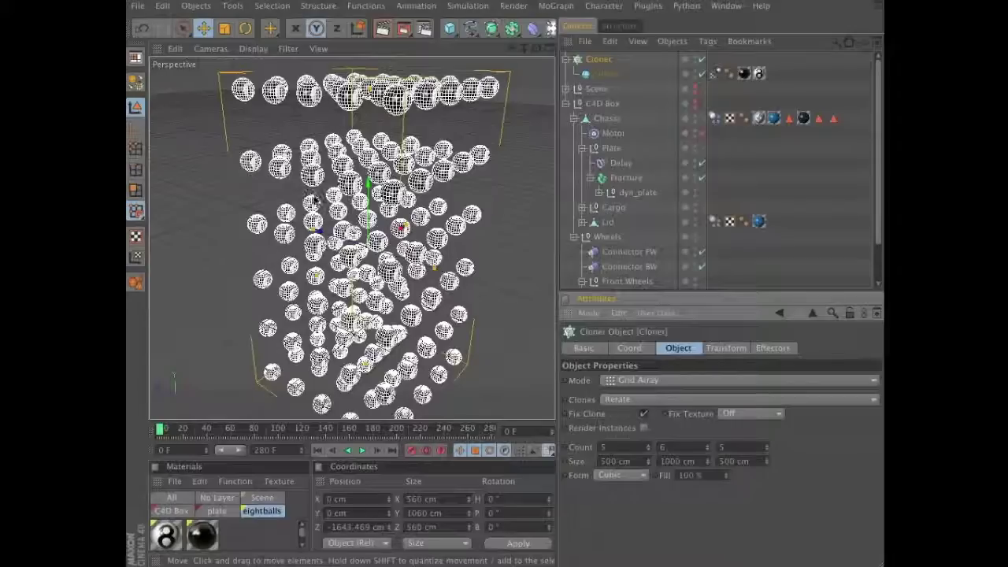
- Add a MoGraph Random effector to the Cloner
left_click(557, 7)
mouse_move(571, 29)
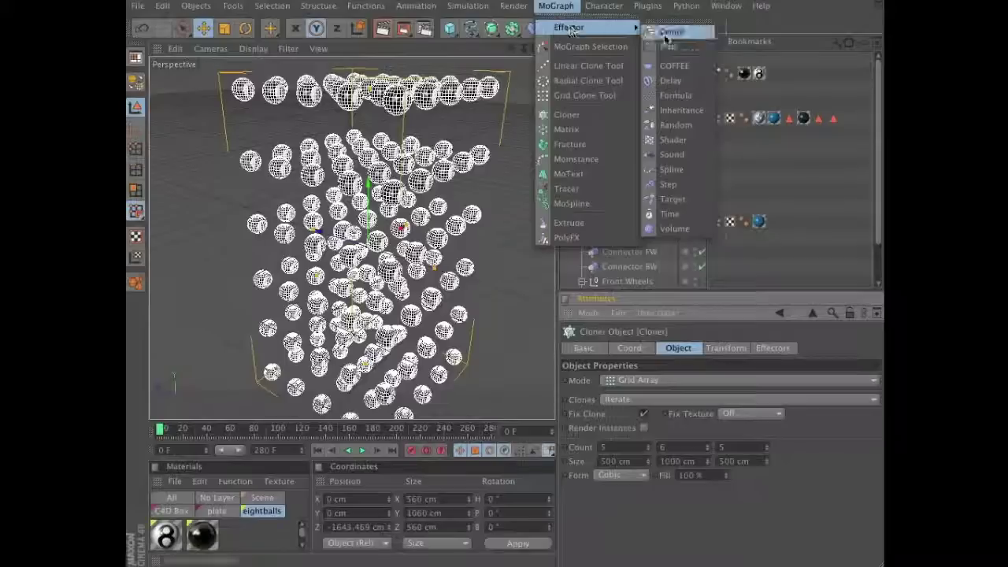
left_click(676, 125)
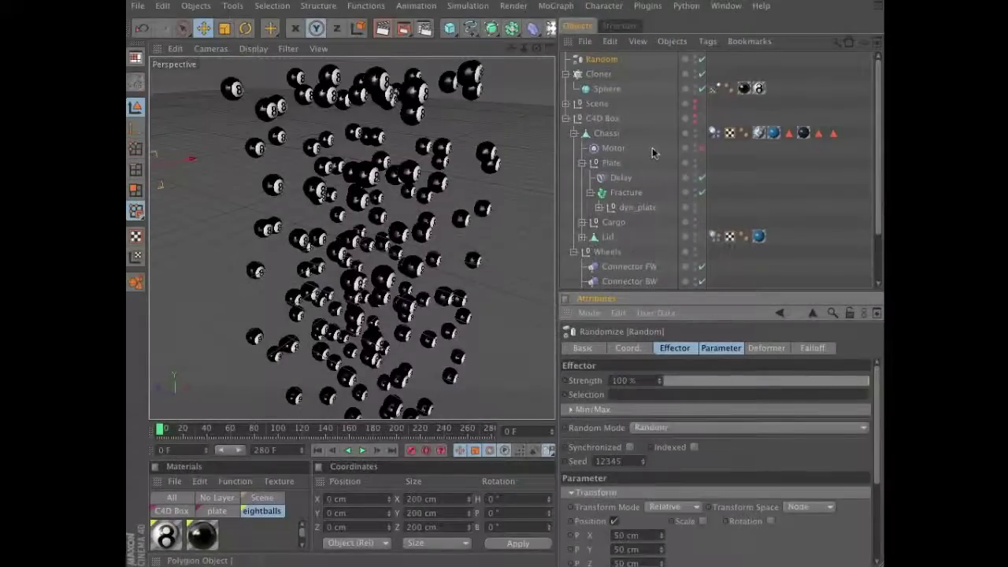
- Make the Random effector skip Position and apply uniform Scale of 0.6 to the balls
left_click(706, 349)
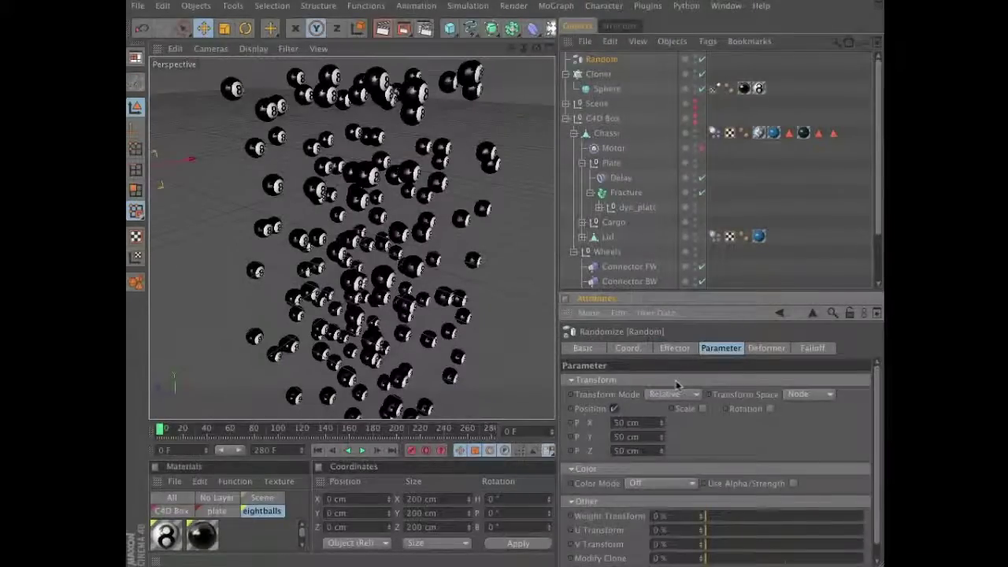
left_click(614, 409)
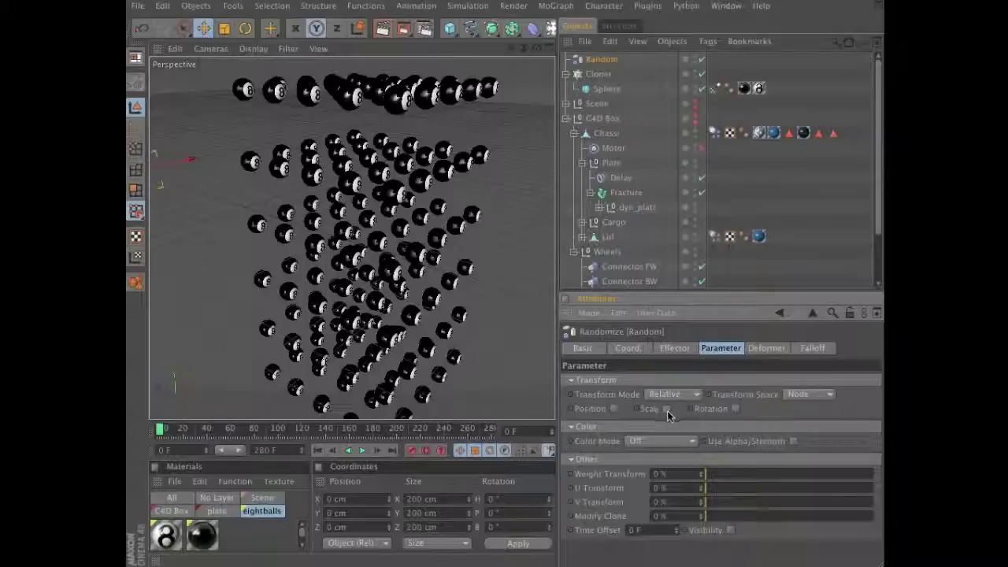
left_click(667, 410)
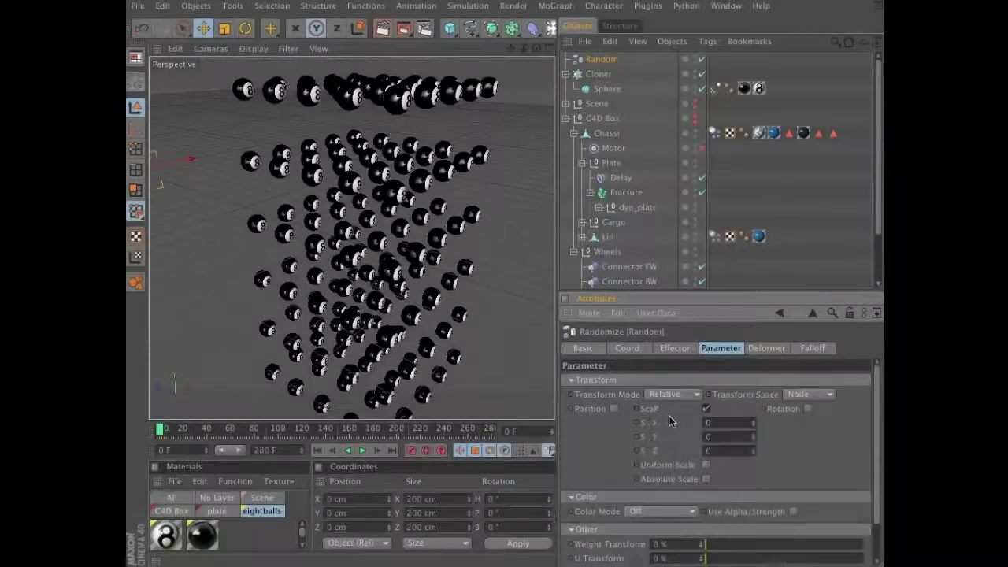
left_click(705, 465)
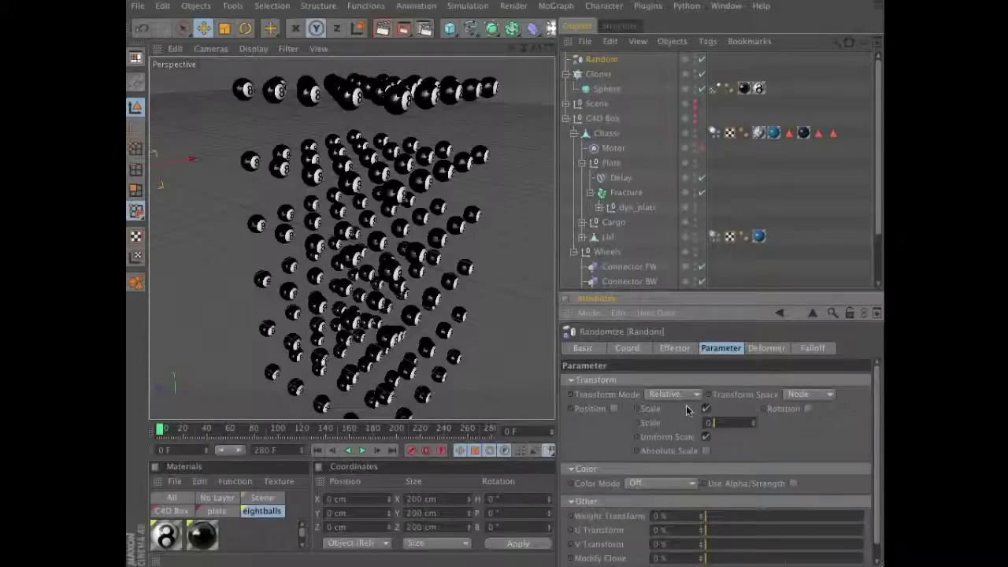
type(".6")
key("Return")
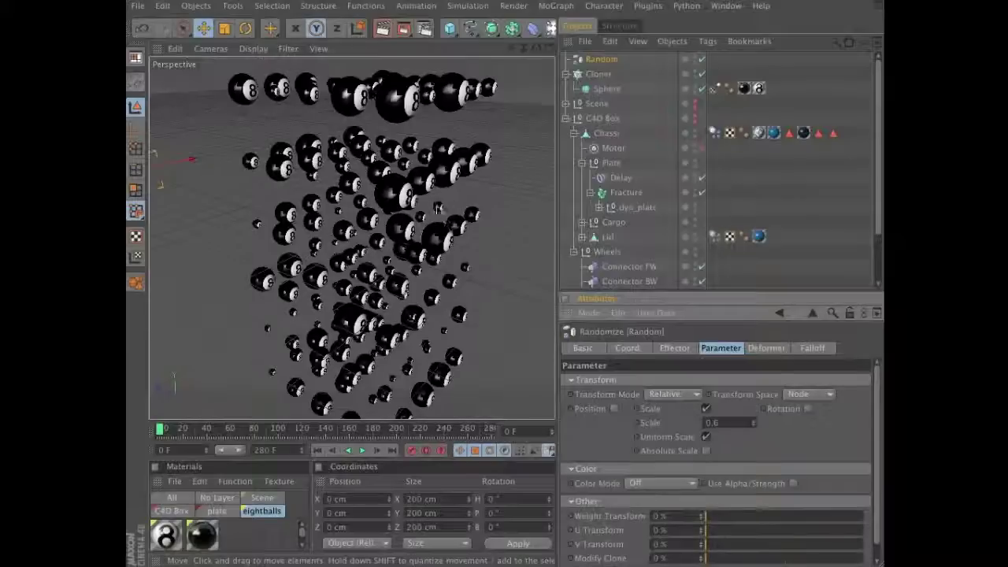
mouse_move(438, 207)
left_mouse_down("alt")
mouse_move(427, 241)
mouse_move(441, 221)
mouse_move(533, 218)
mouse_move(528, 232)
mouse_move(465, 238)
mouse_move(484, 232)
left_mouse_up("alt")
left_click(423, 224)
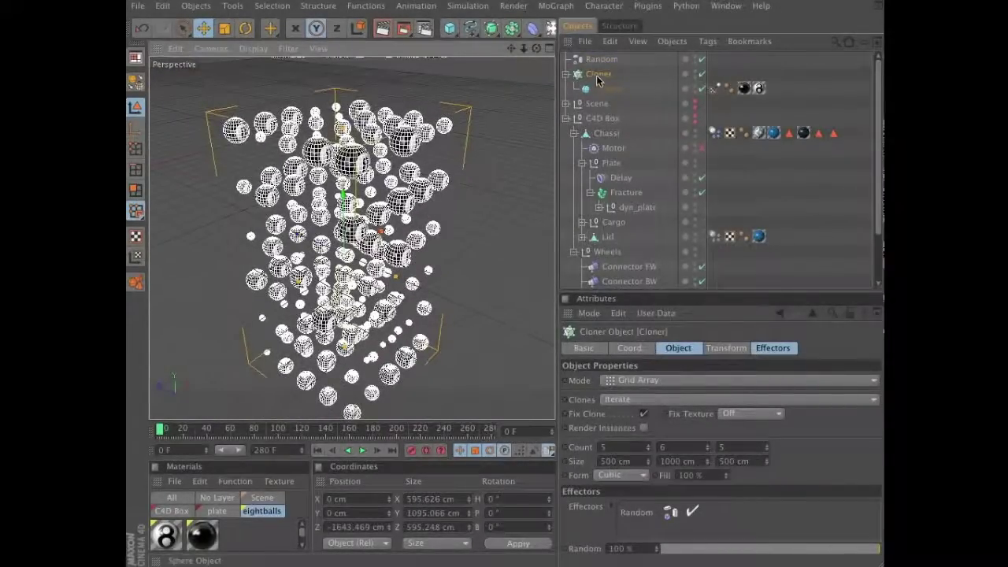
- In the front view, lift the Cloner of 8-balls to Y 567.225 cm, then frame it in perspective
left_click(213, 54)
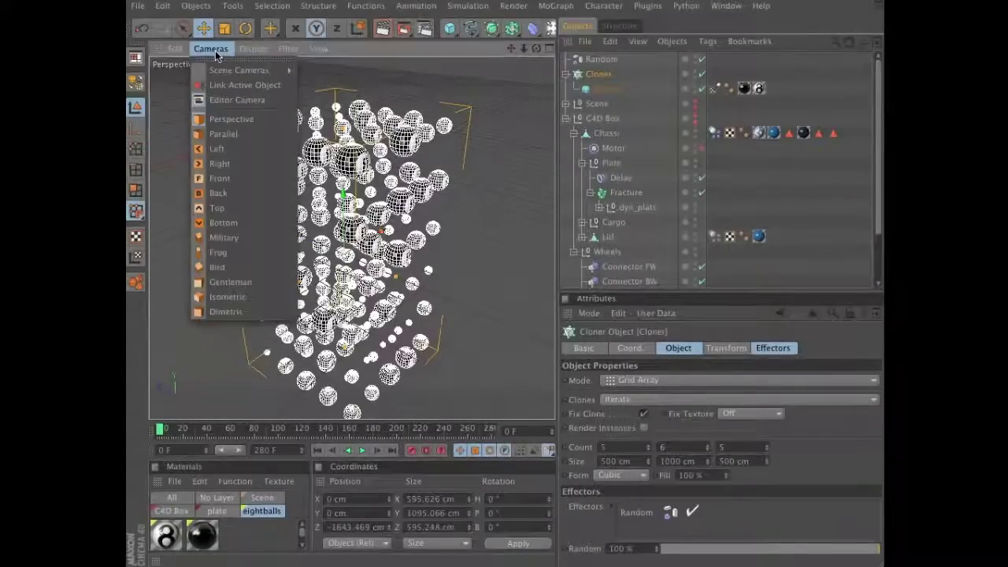
left_click(220, 178)
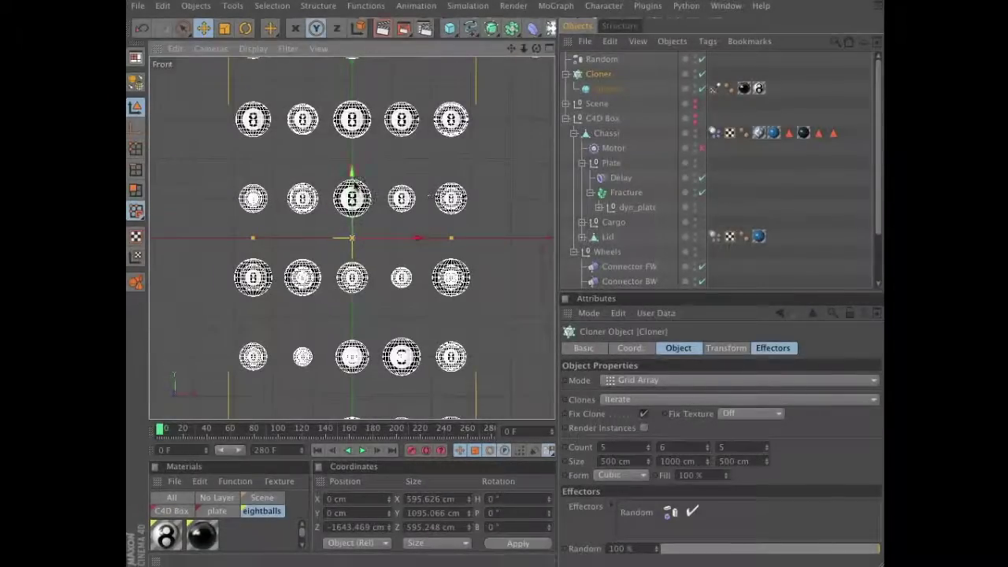
left_click_drag(356, 181, 340, 101)
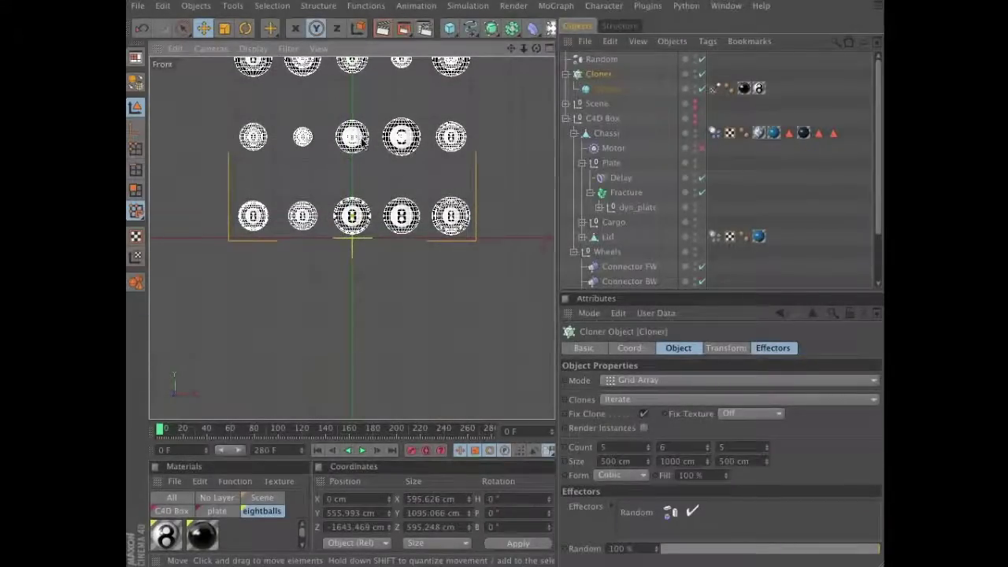
left_click_drag(360, 137, 369, 146)
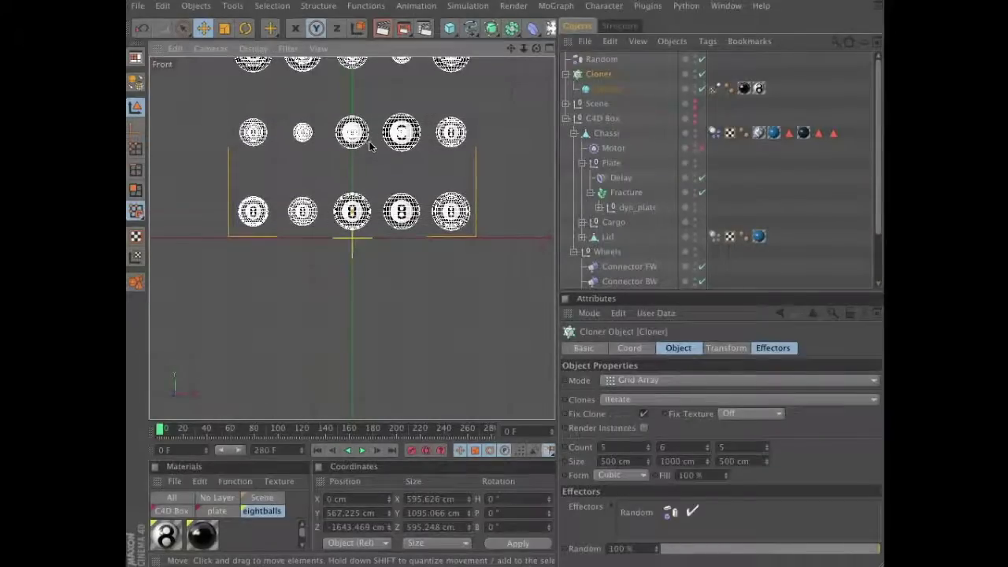
left_click(211, 49)
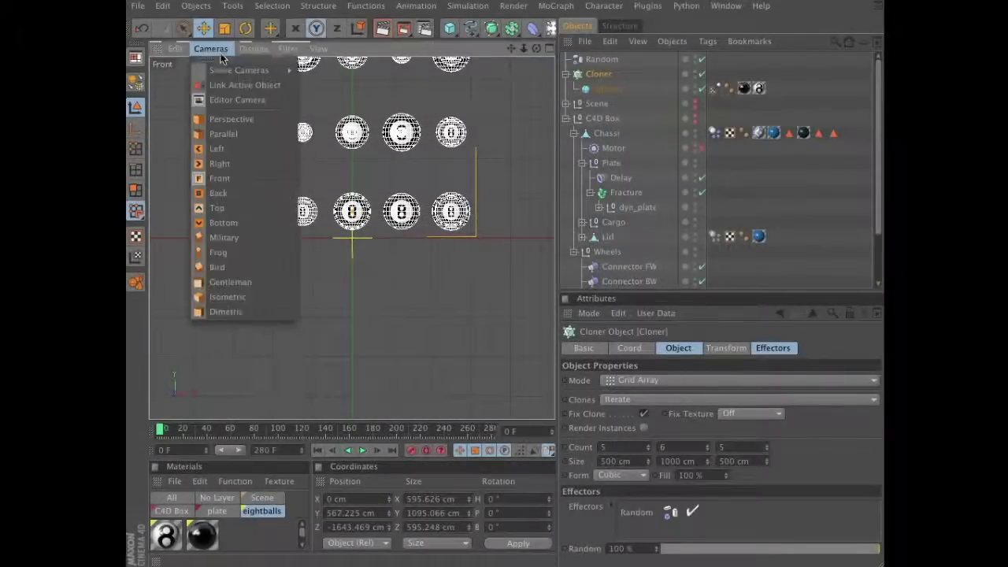
left_click(226, 120)
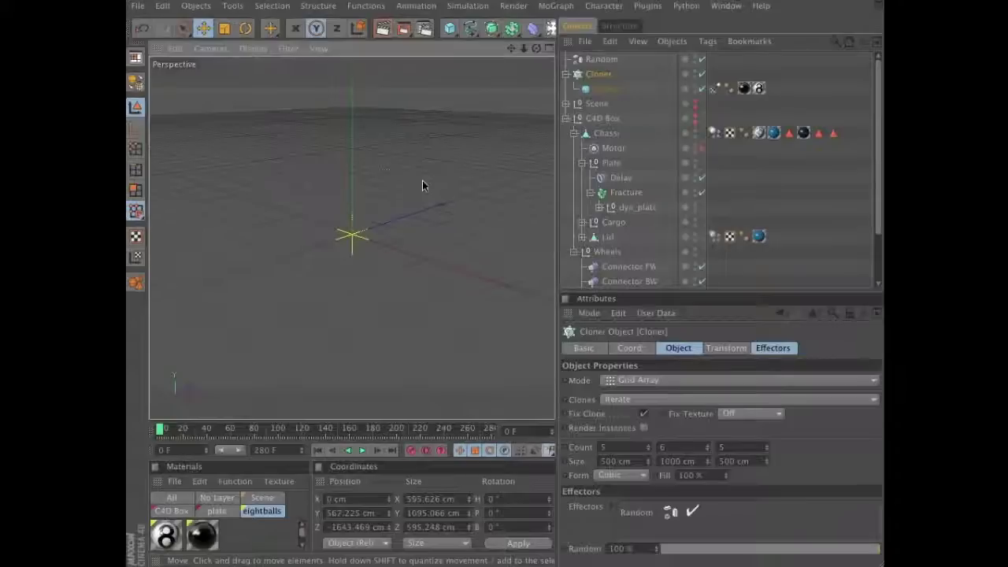
key("o")
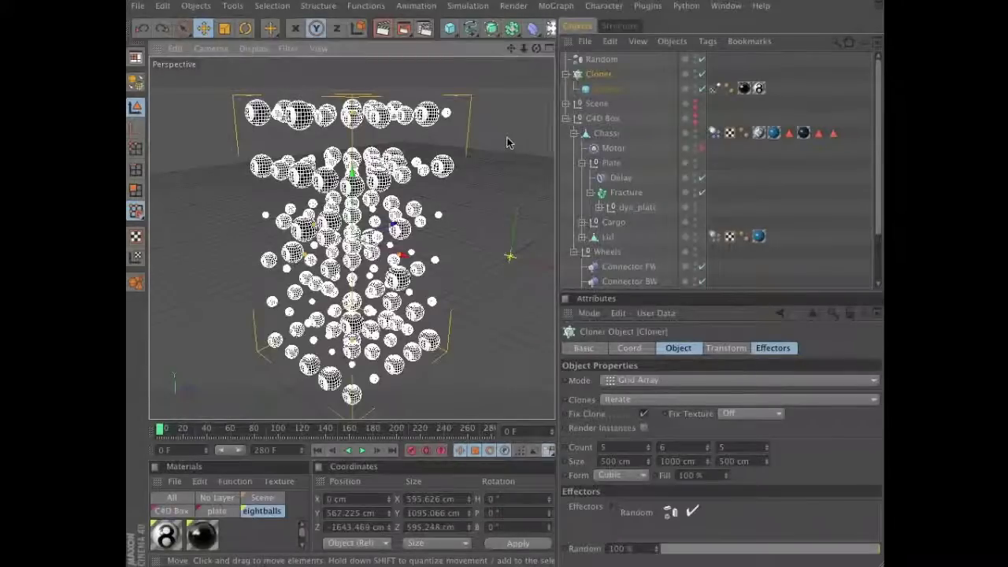
- Add a Cylinder and, in the top view, centre it under the ball grid at Z −1644.806 cm
left_click(201, 9)
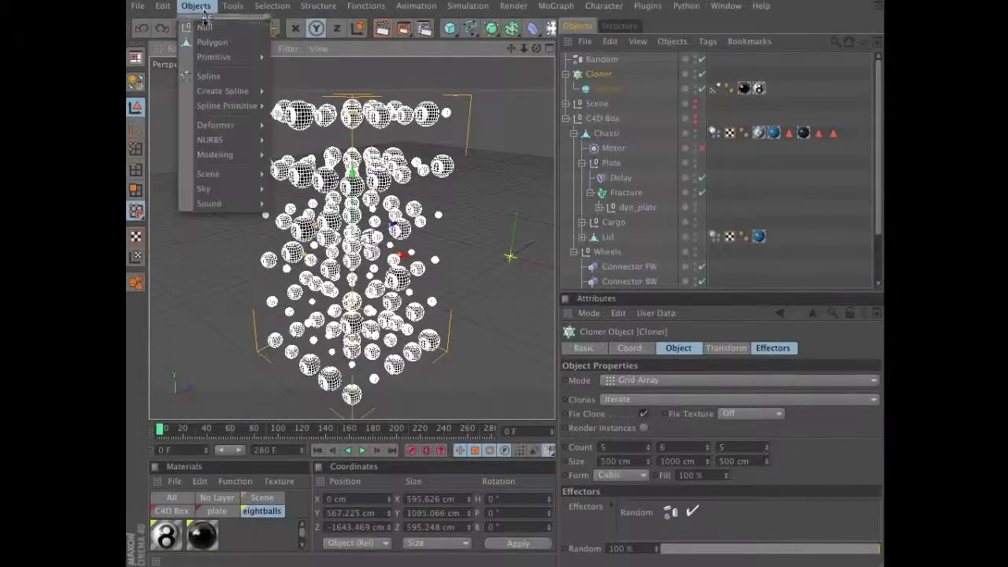
mouse_move(214, 57)
left_click(307, 93)
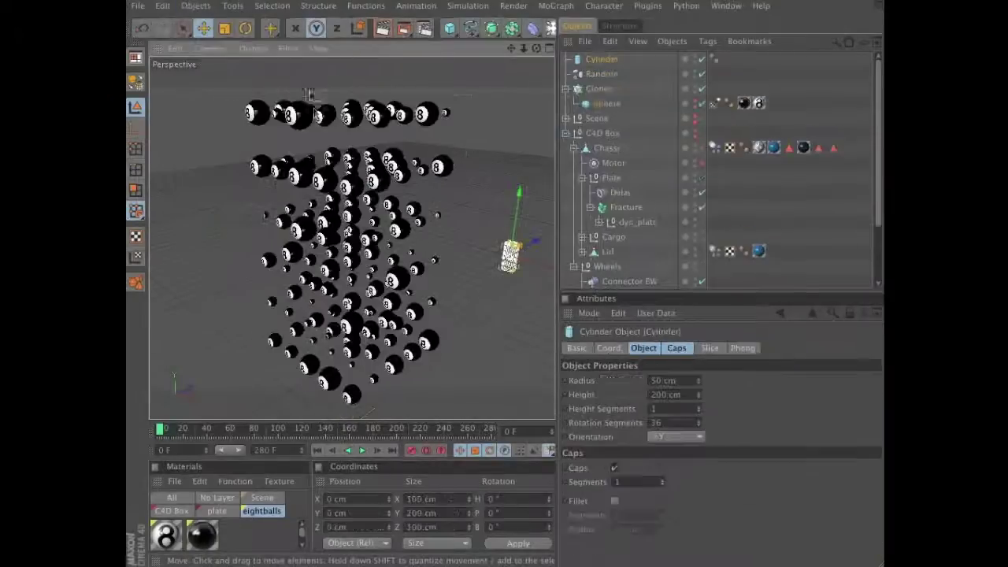
left_click(210, 49)
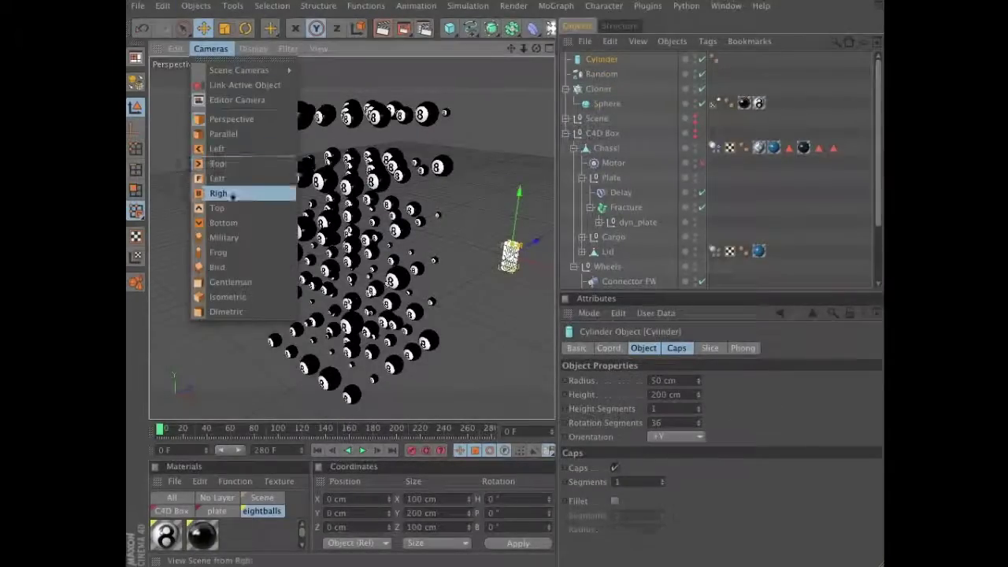
left_click(233, 208)
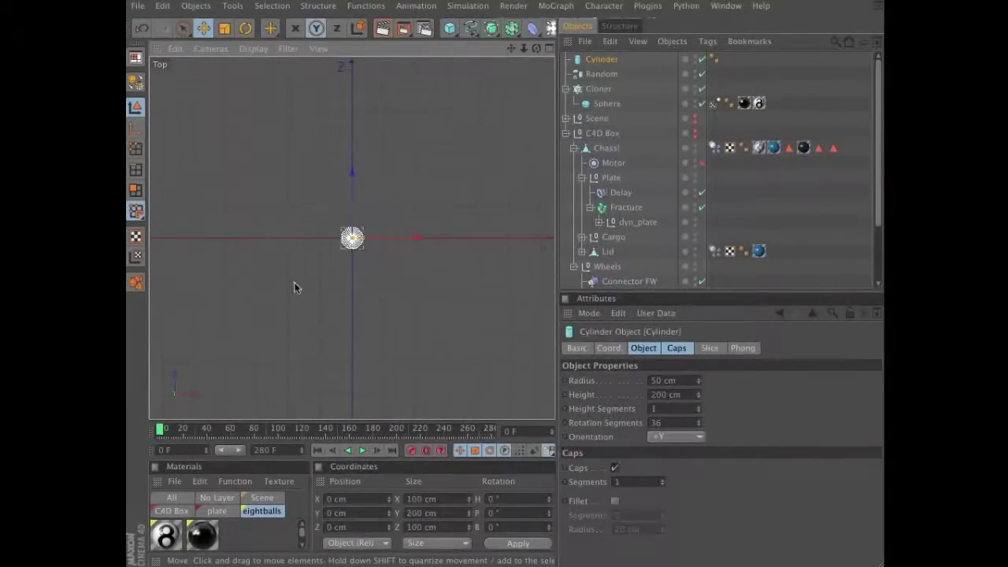
middle_click_drag(293, 288, 322, 247, "alt")
left_click_drag(346, 68, 345, 282)
middle_click_drag(428, 354, 392, 141, "alt")
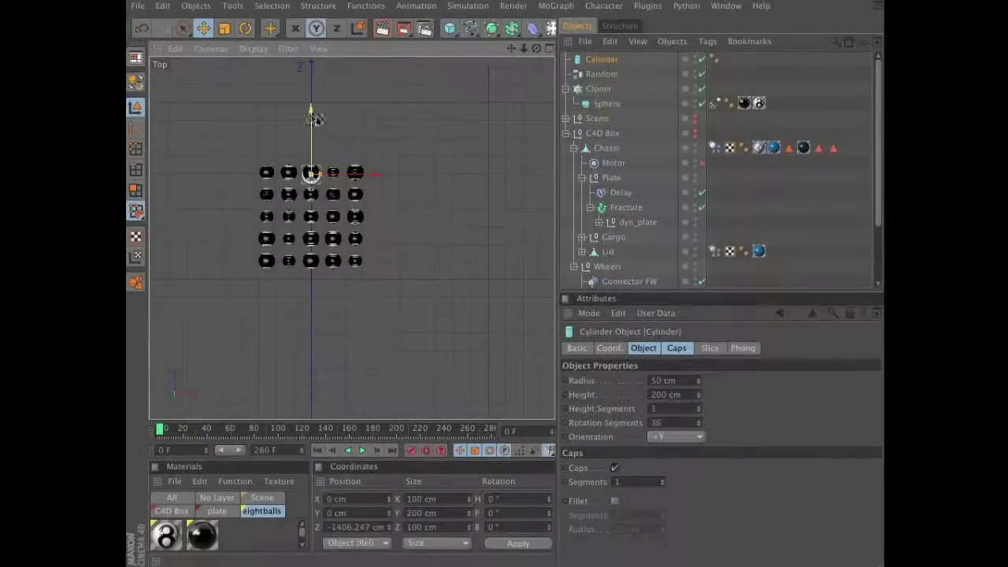
left_click_drag(315, 118, 315, 163)
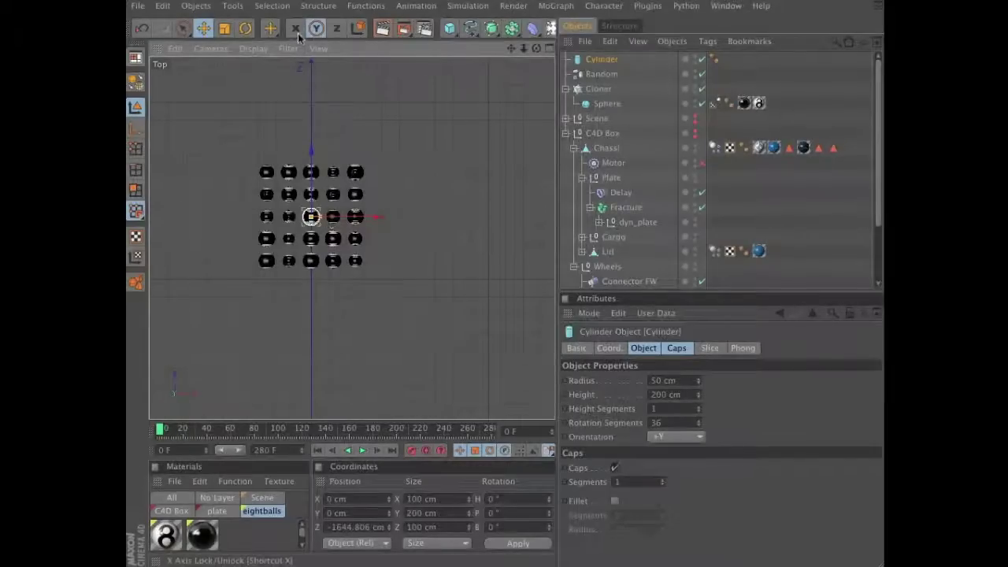
- With X and Z axes locked, scale the cylinder to a 439.229 cm radius around all balls
key("x")
key("z")
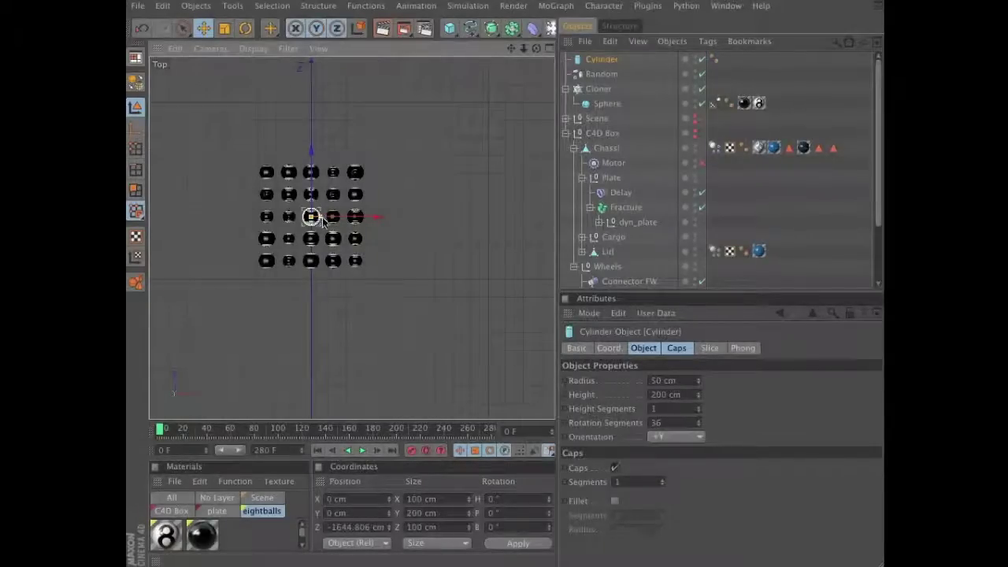
left_click_drag(322, 221, 348, 222)
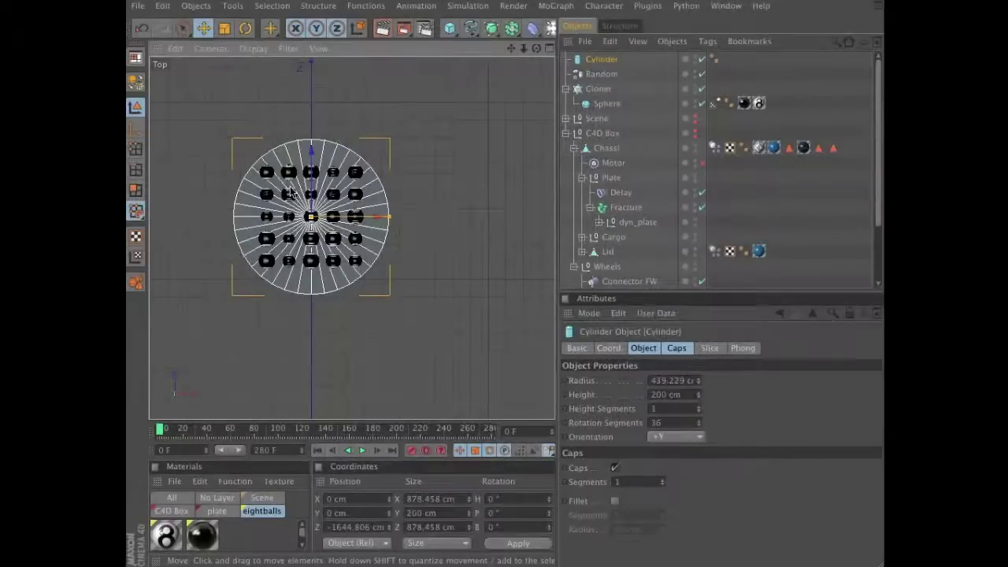
left_click(213, 49)
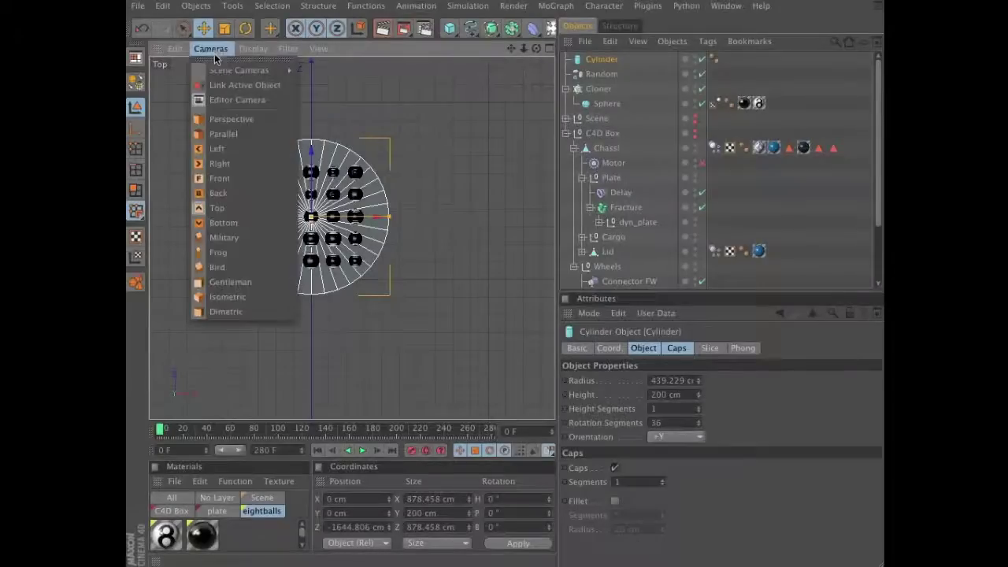
- In the front view, raise the cylinder among the balls and make it 1069.052 cm tall
left_click(238, 178)
left_click_drag(351, 175, 351, 232)
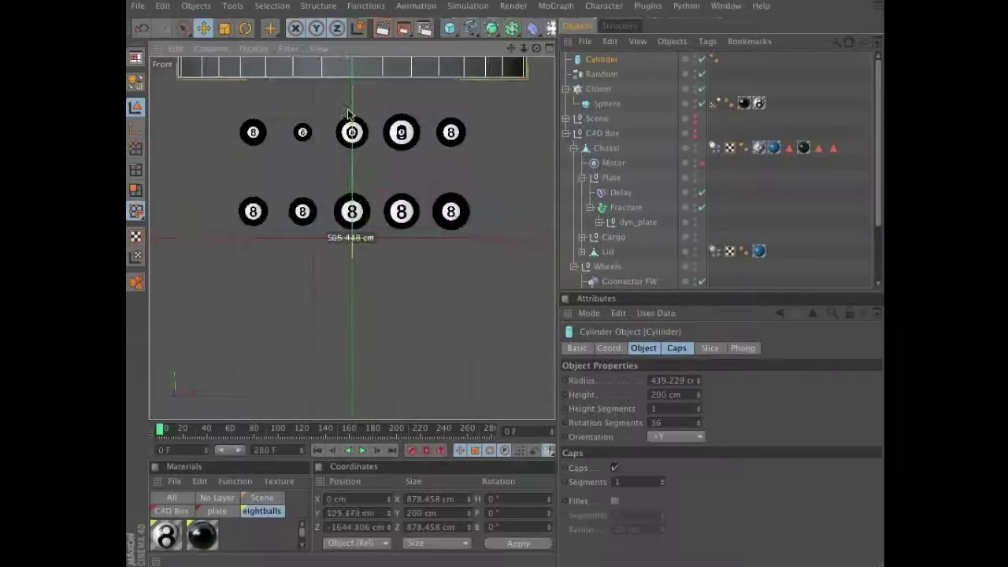
scroll(352, 231, "down", 2)
middle_click_drag(351, 232, 344, 408, "alt")
scroll(345, 402, "down", 3)
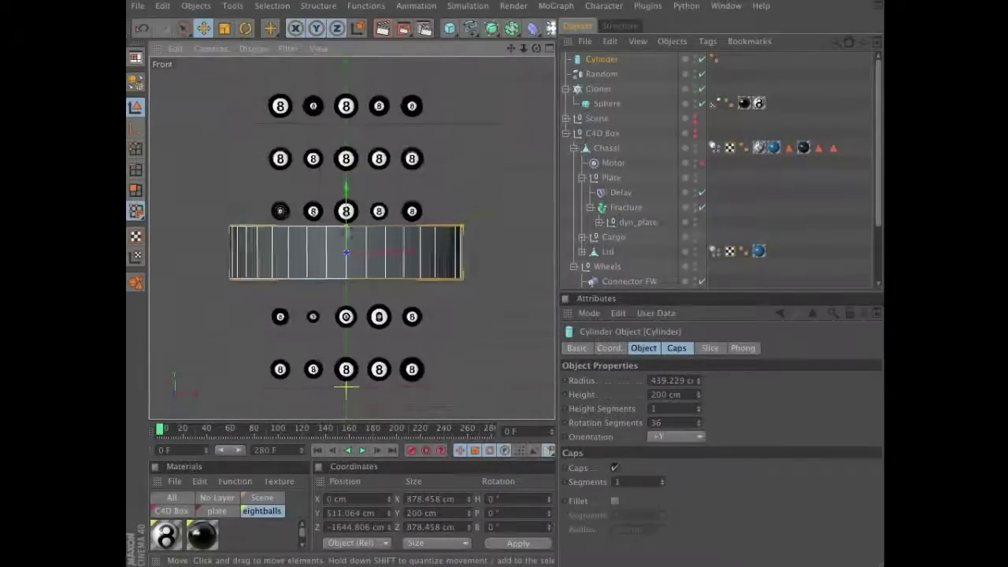
left_click_drag(347, 230, 345, 189)
- Back in perspective, frame the cylinder, turn off its Caps, and orbit to look inside
left_click(214, 50)
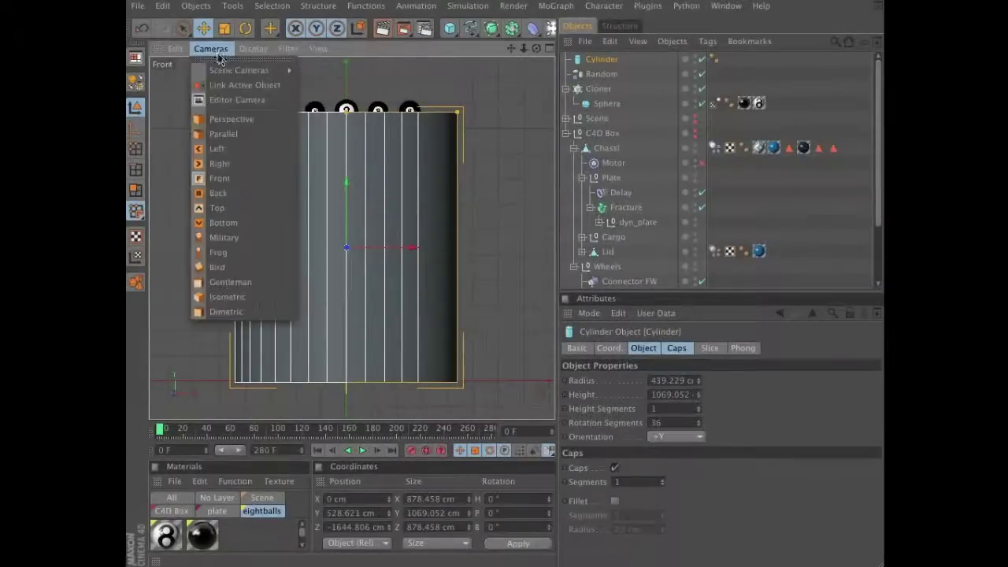
left_click(232, 119)
key("h")
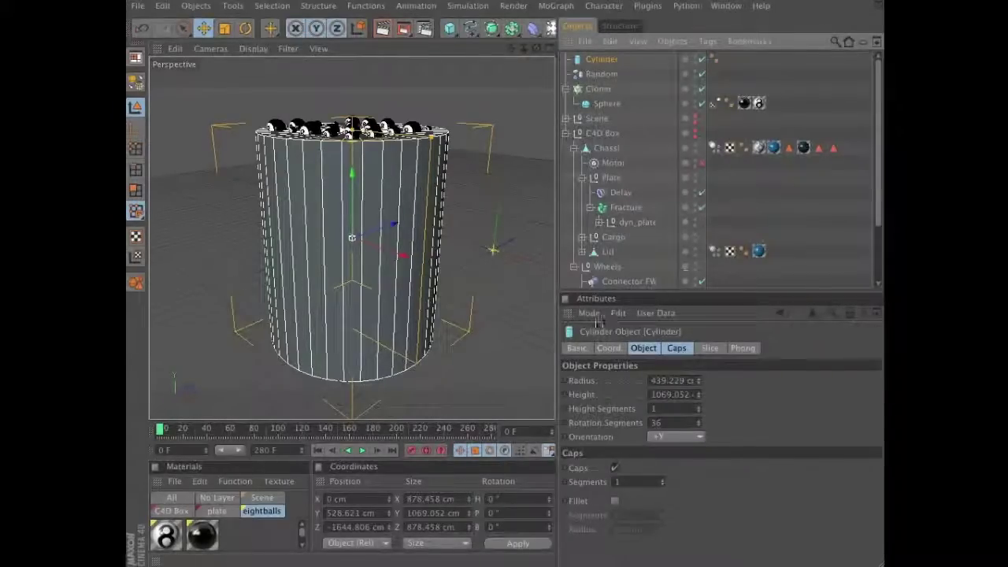
left_click(677, 352)
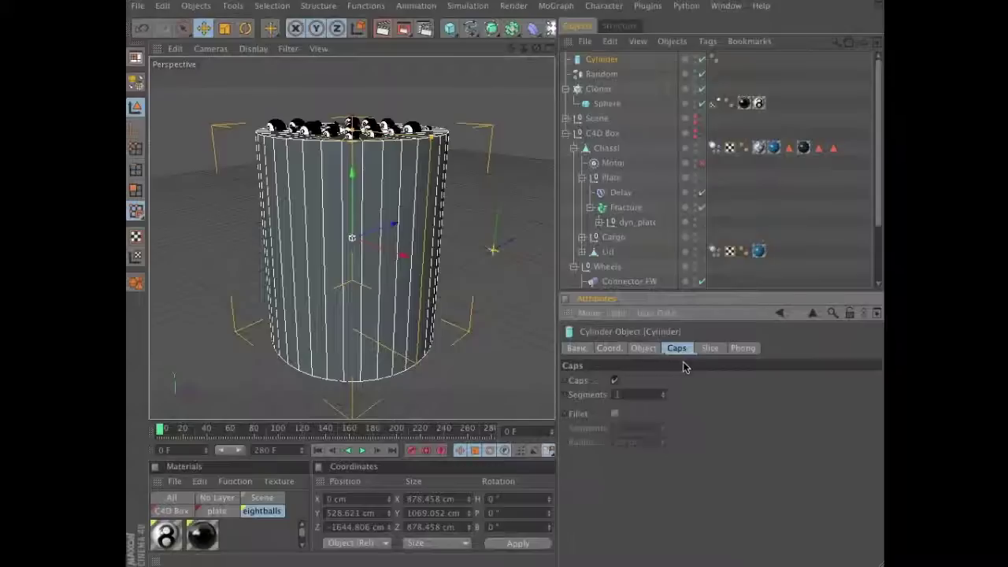
left_click(615, 381)
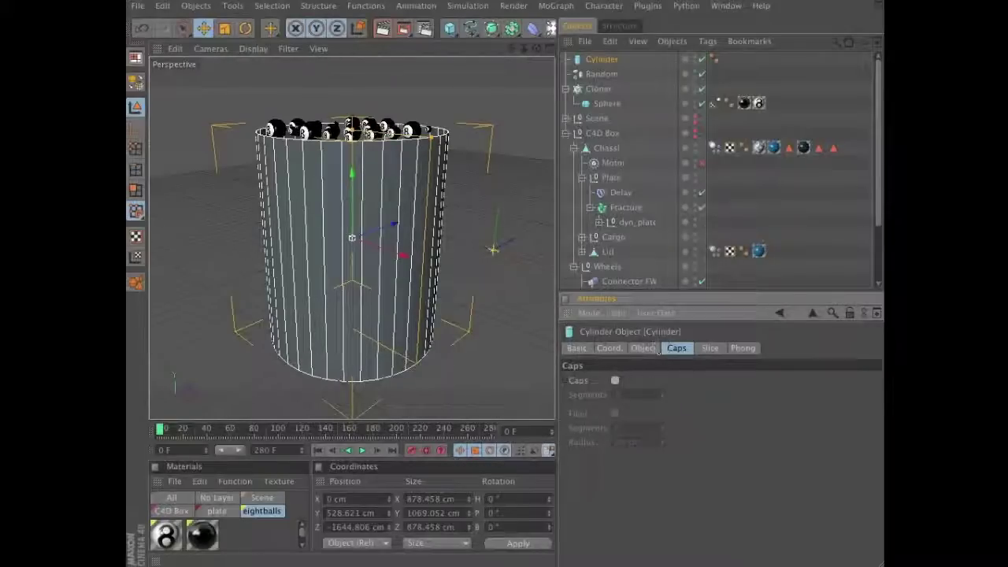
left_click_drag(495, 213, 484, 294, "alt")
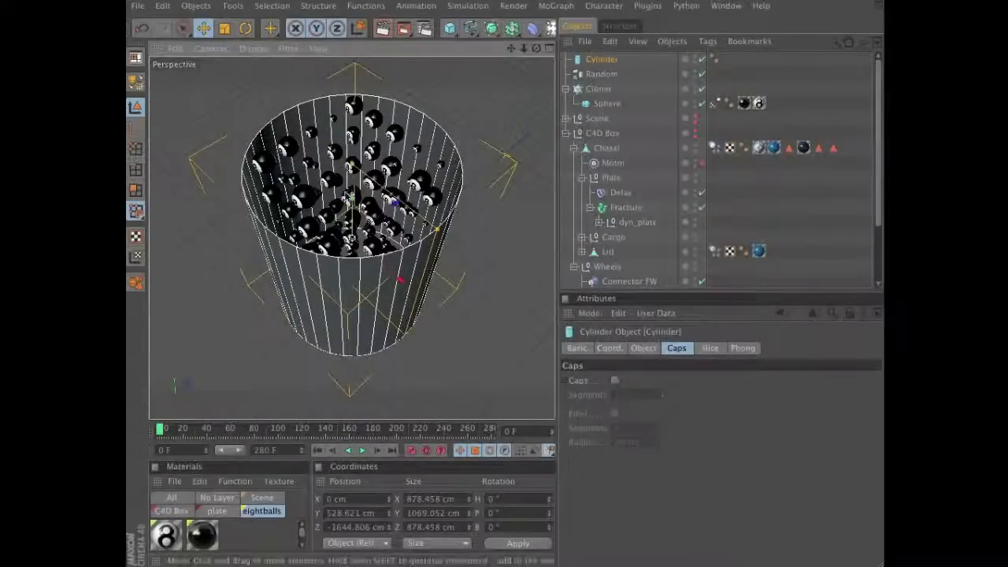
- Add a Rigid Body dynamics tag to the Cloner, with Individual Elements set to Top Level
left_click(601, 91)
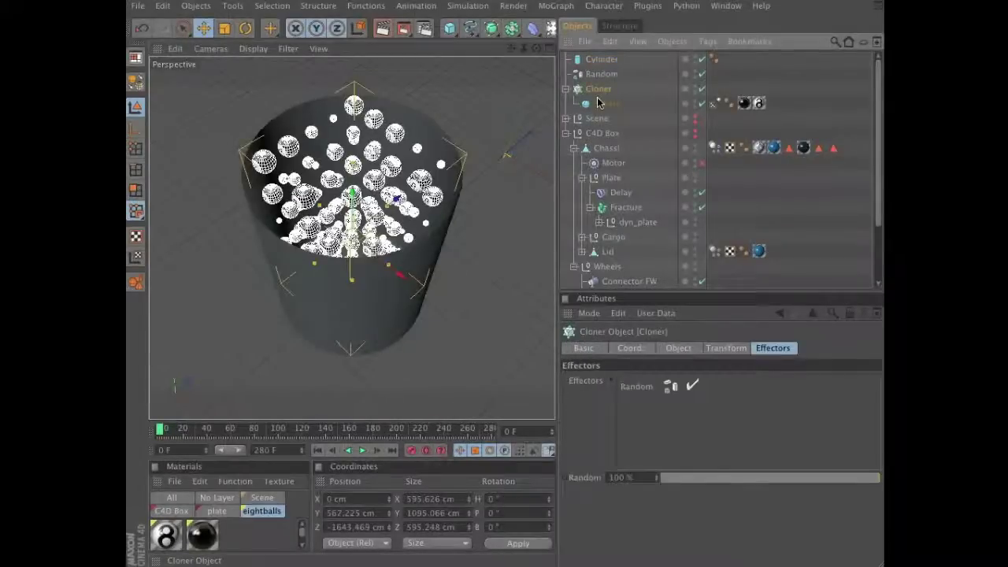
left_click(469, 7)
mouse_move(476, 44)
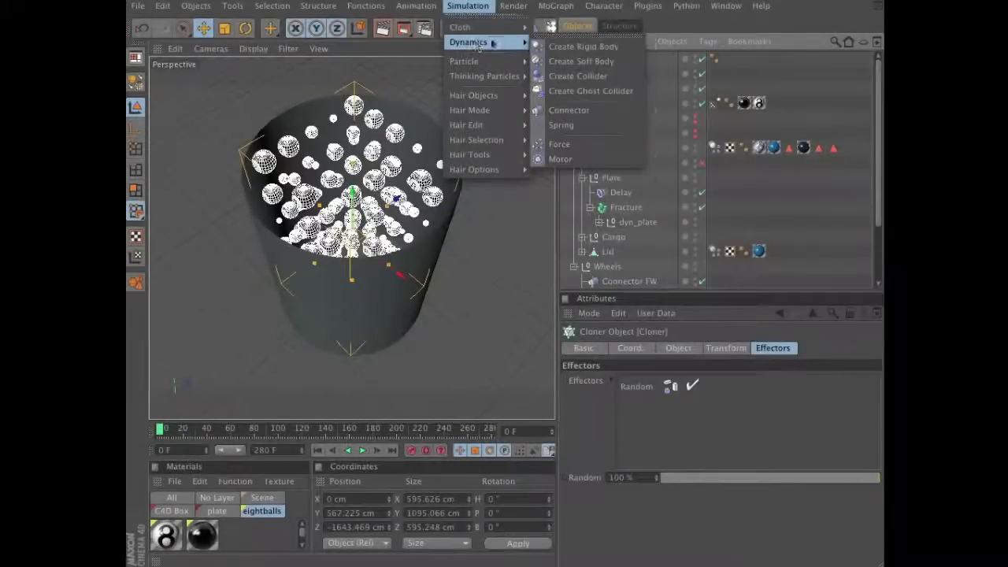
left_click(582, 47)
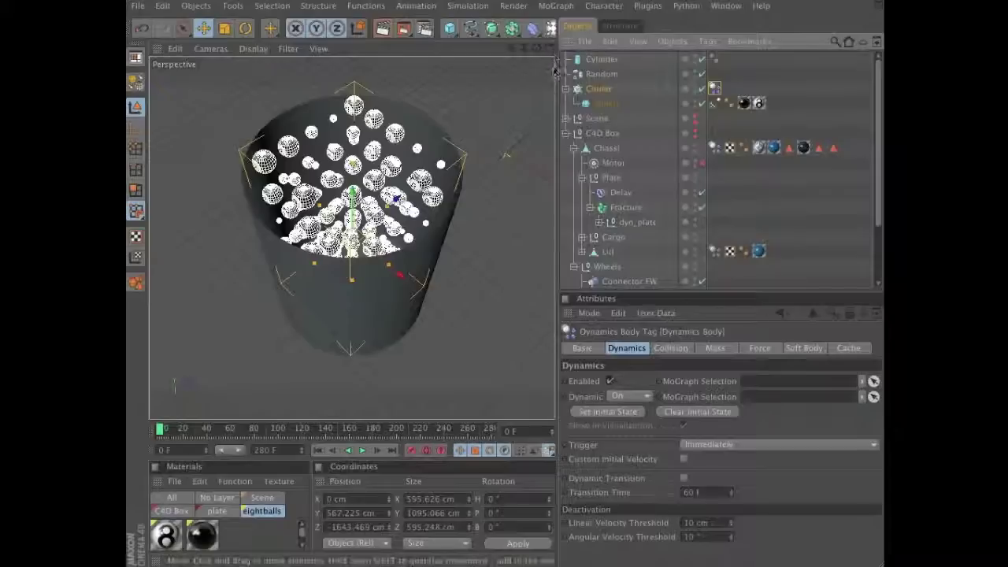
left_click(671, 348)
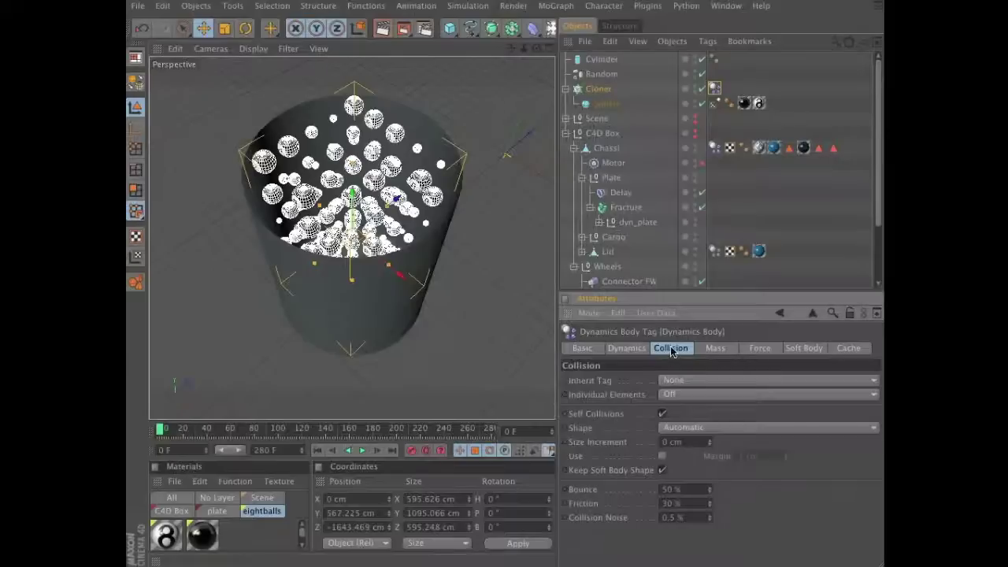
left_click(679, 398)
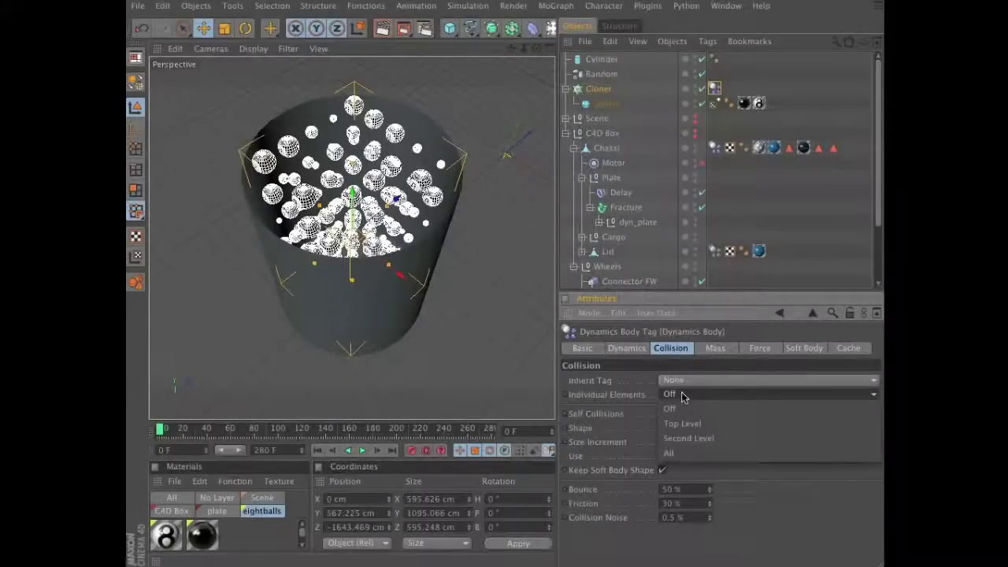
left_click(687, 429)
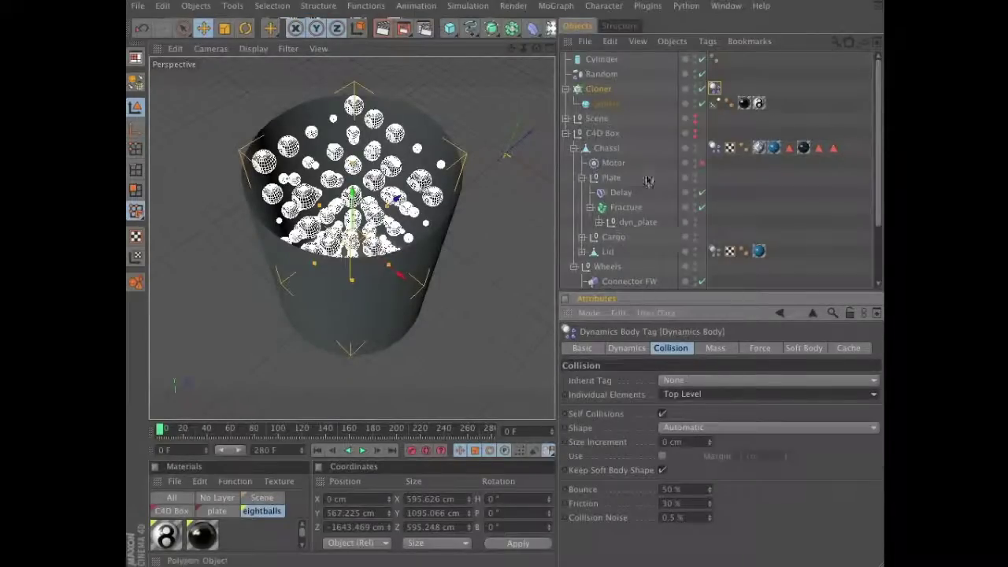
- Add a Collider Body tag to the Cylinder, with its collision Shape set to Moving Mesh
left_click(598, 60)
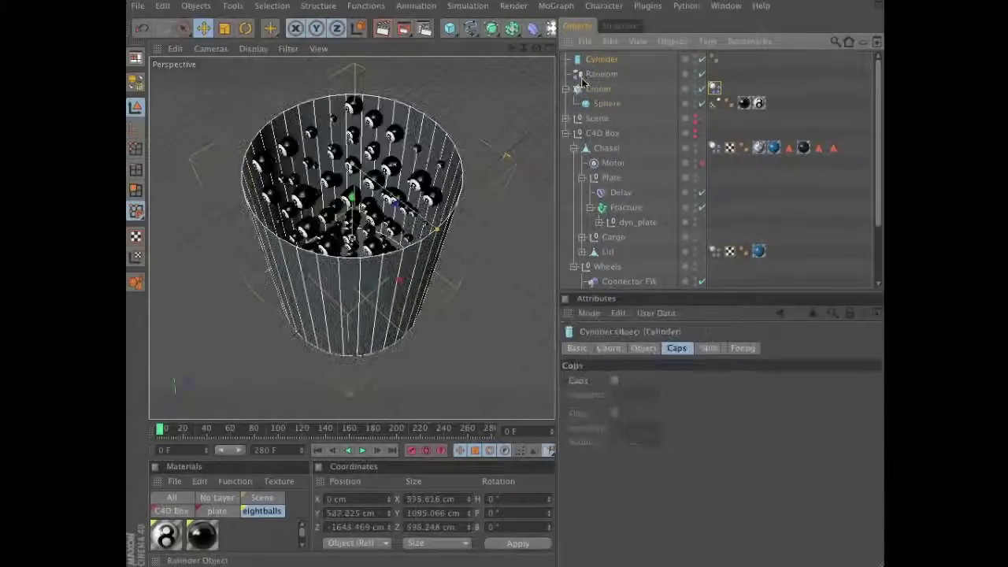
left_click(479, 6)
mouse_move(479, 41)
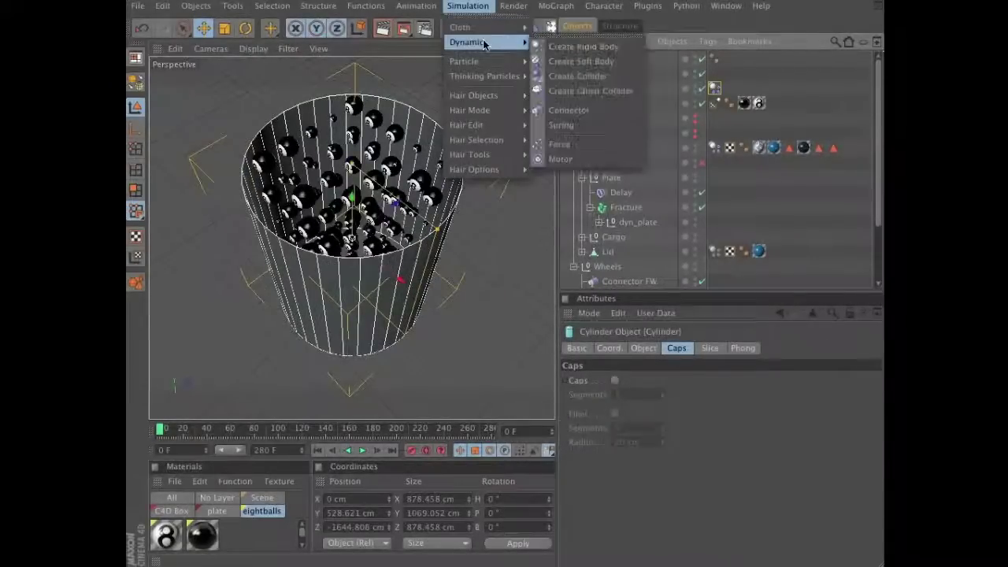
left_click(563, 76)
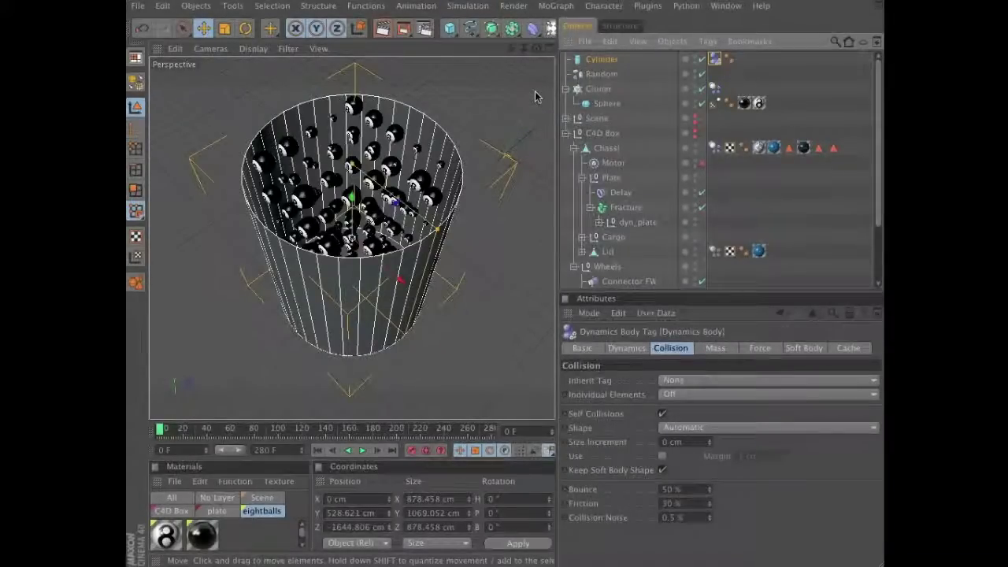
left_click(702, 429)
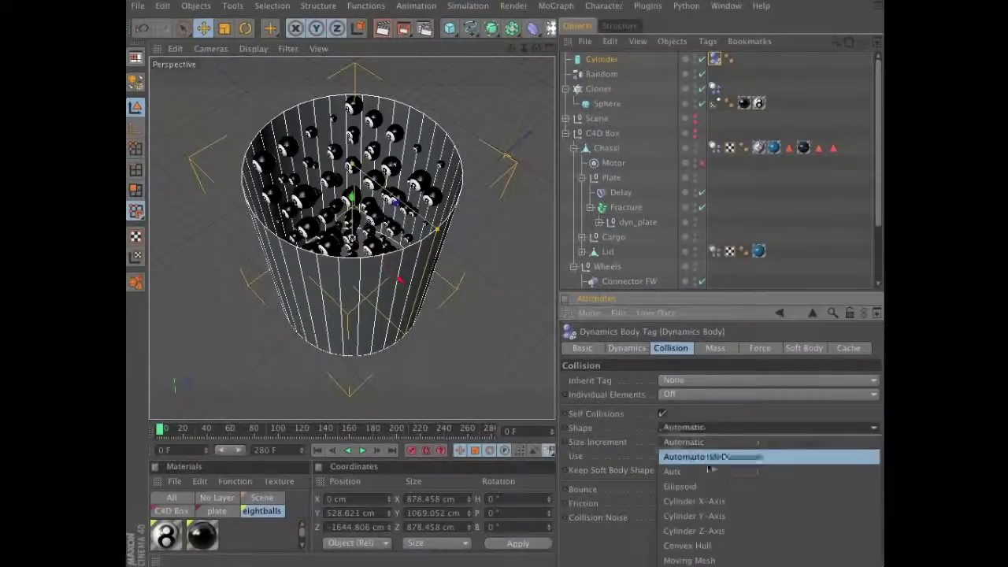
left_click(722, 560)
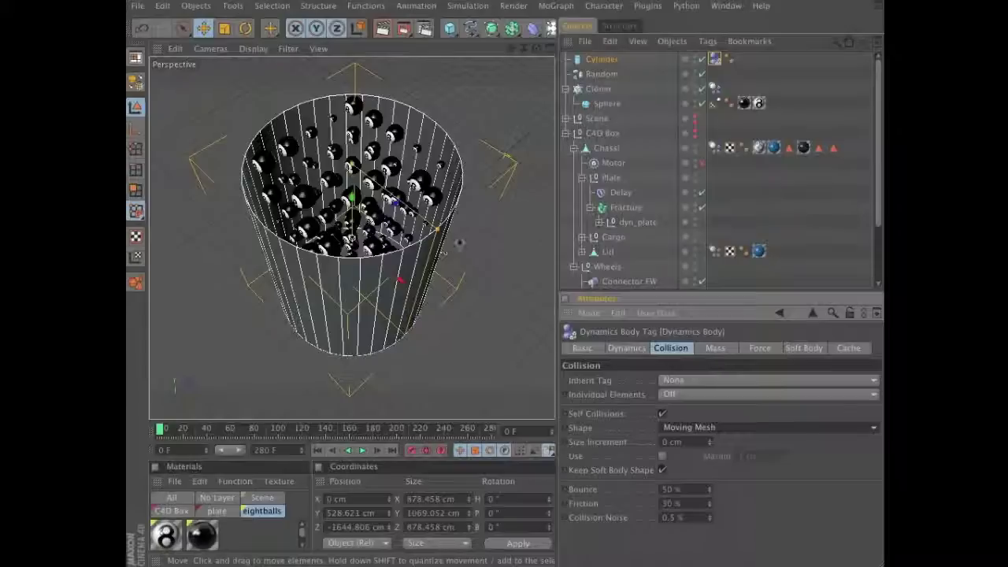
- Play the simulation from above and pause near frame 127 once the balls pile up
left_click_drag(456, 249, 459, 360, "alt")
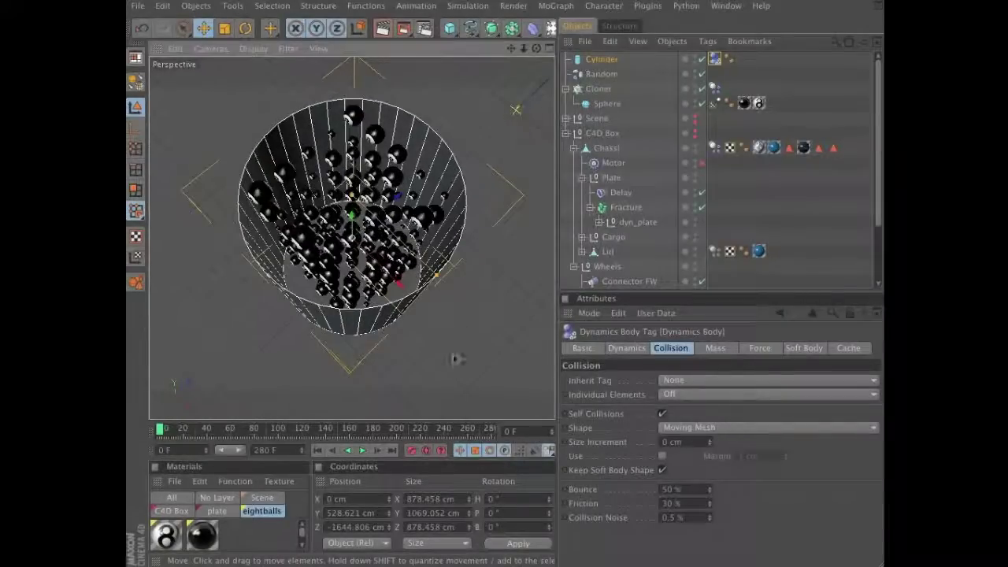
left_click(363, 454)
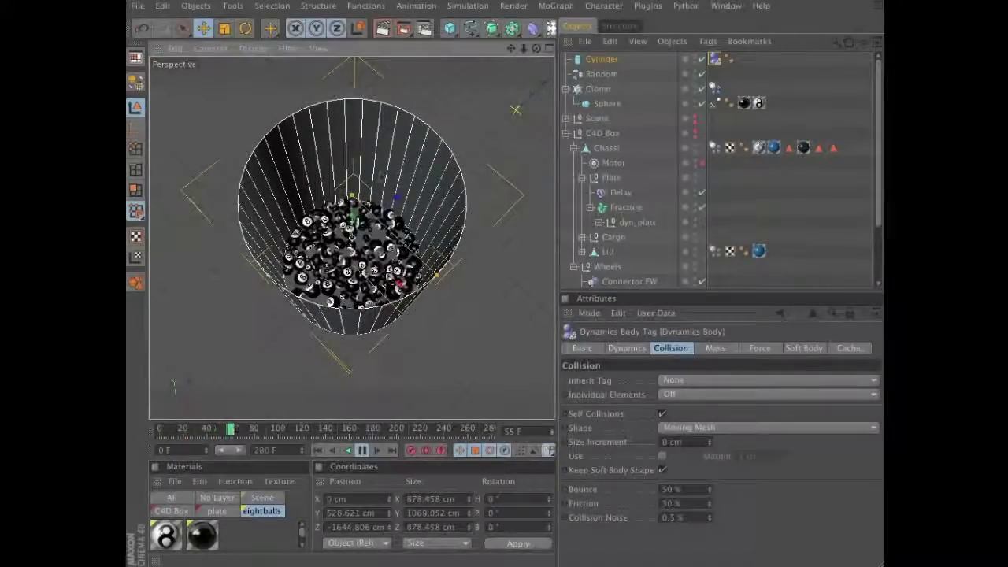
scroll(485, 313, "up", 3)
scroll(484, 314, "up", 3)
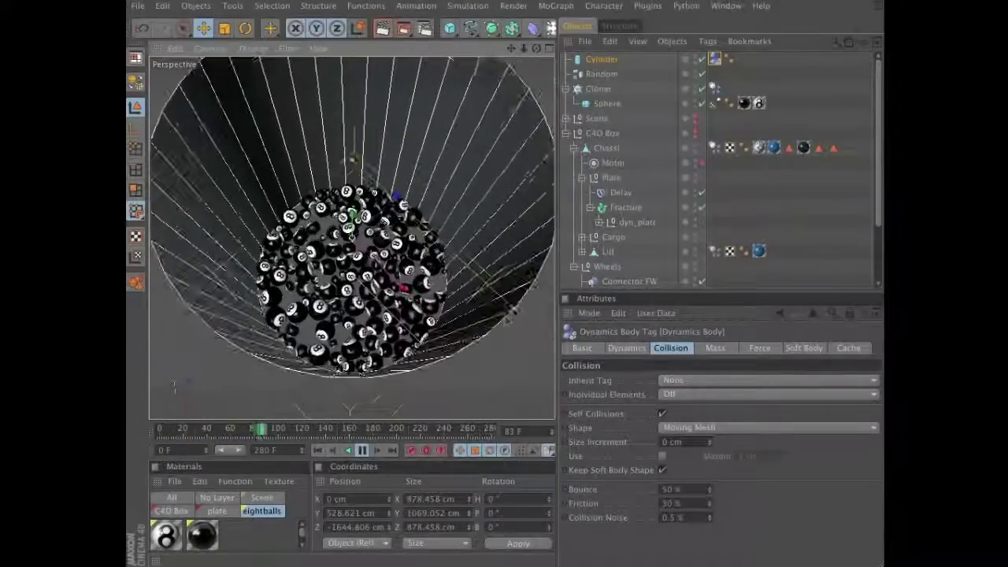
left_click(362, 451)
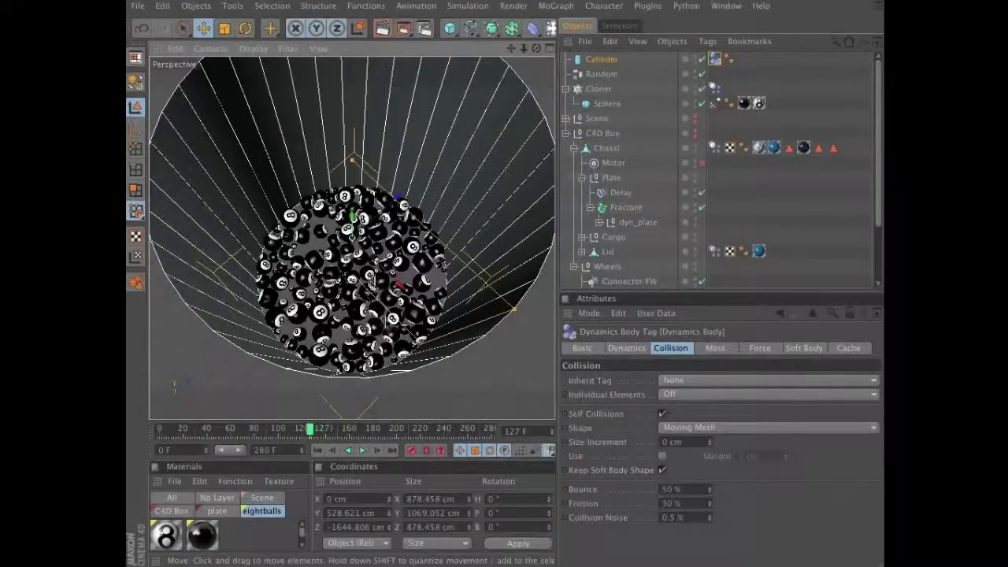
- Delete the Cylinder and set the balls' Dynamics Body Trigger to On Collision
left_click(608, 62)
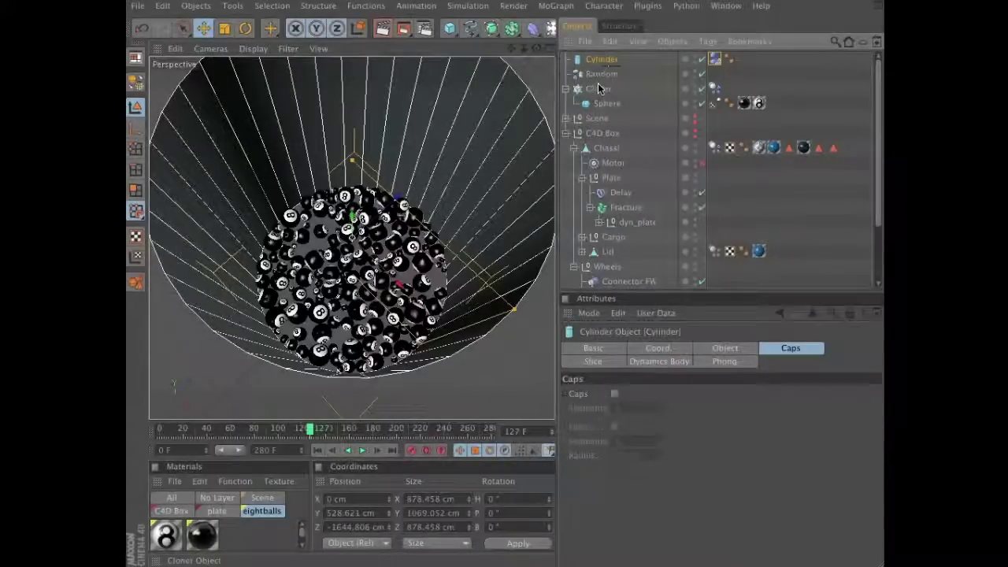
key("Delete")
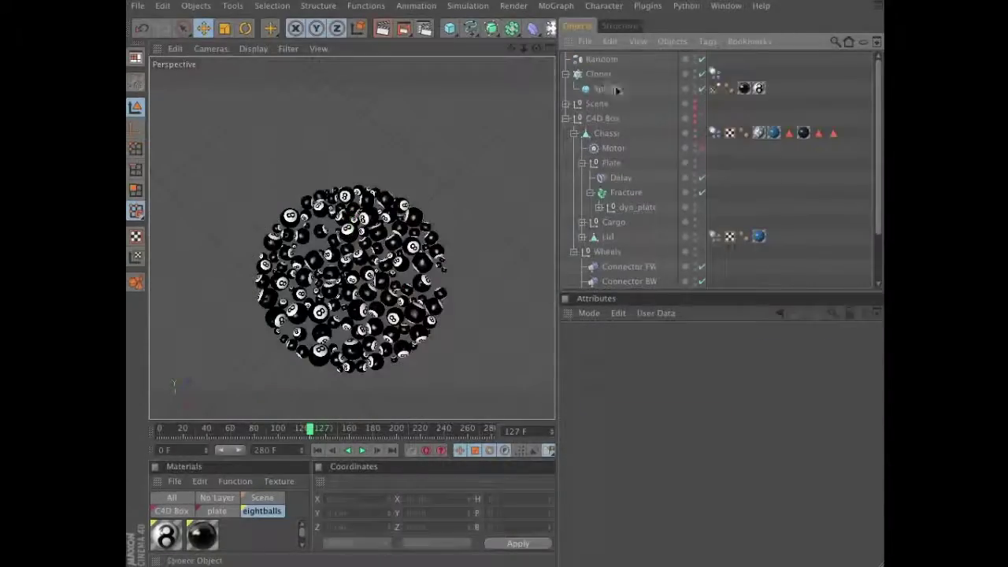
left_click(714, 74)
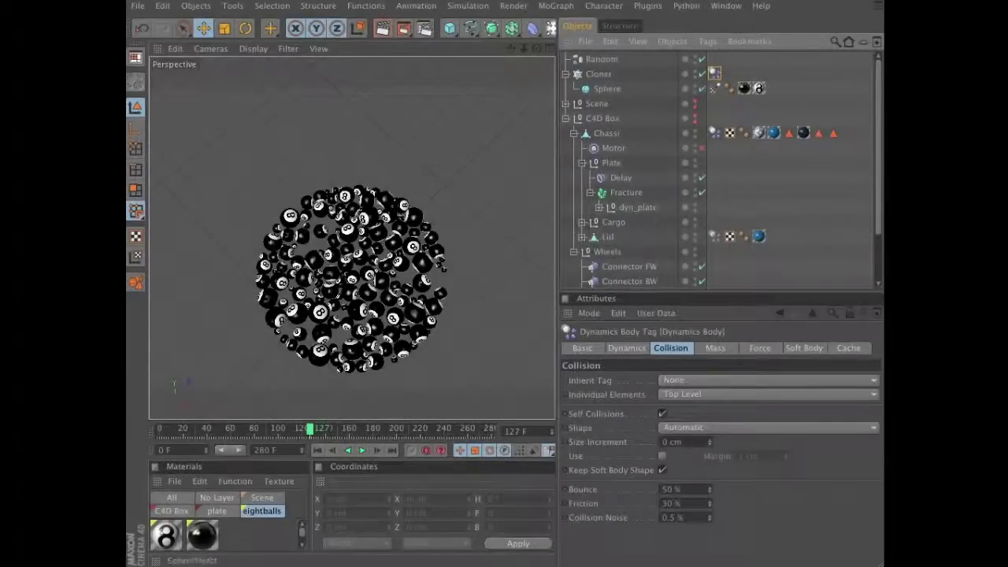
left_click(626, 349)
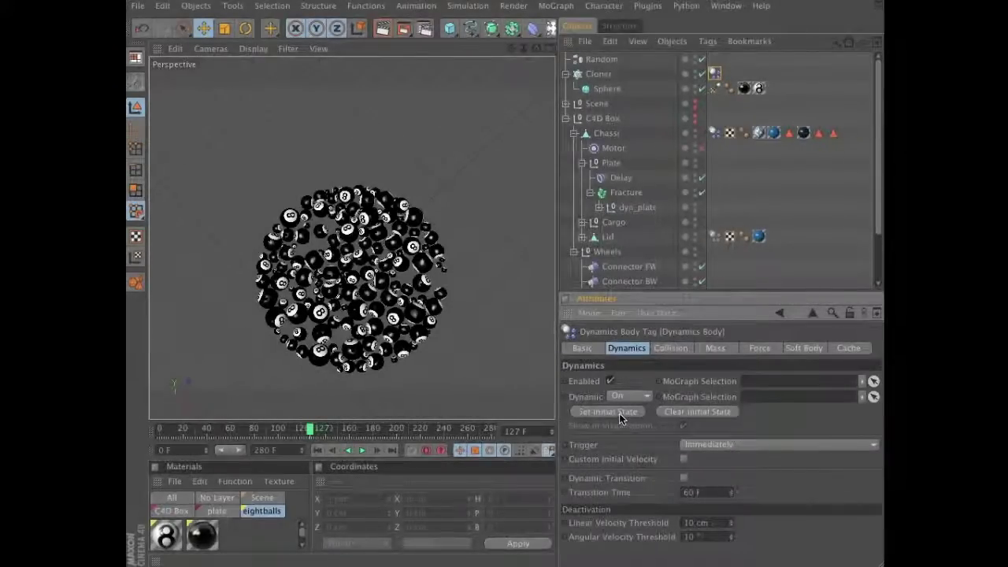
left_click(693, 445)
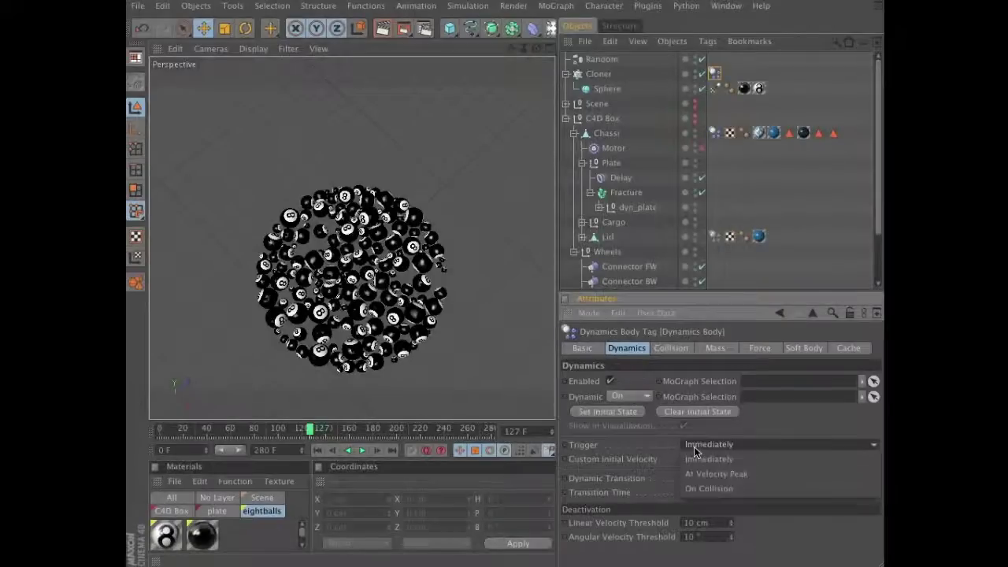
left_click(703, 490)
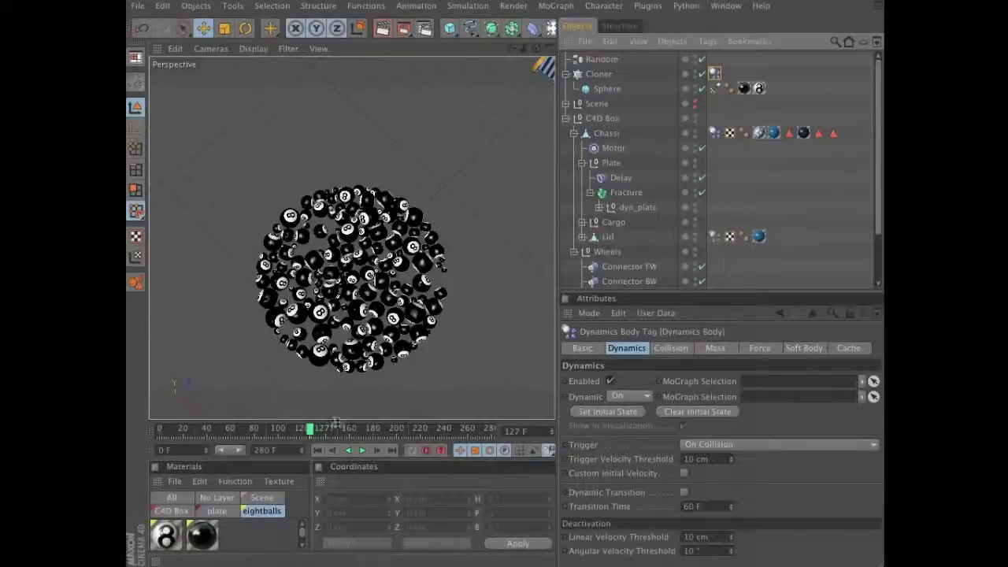
- Rewind the timeline to frame 0
left_click(319, 450)
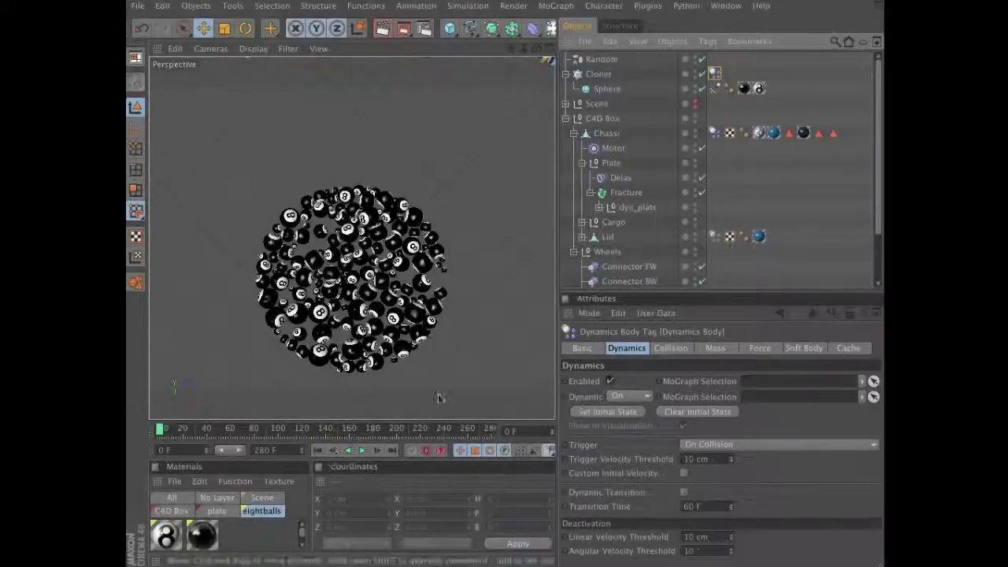